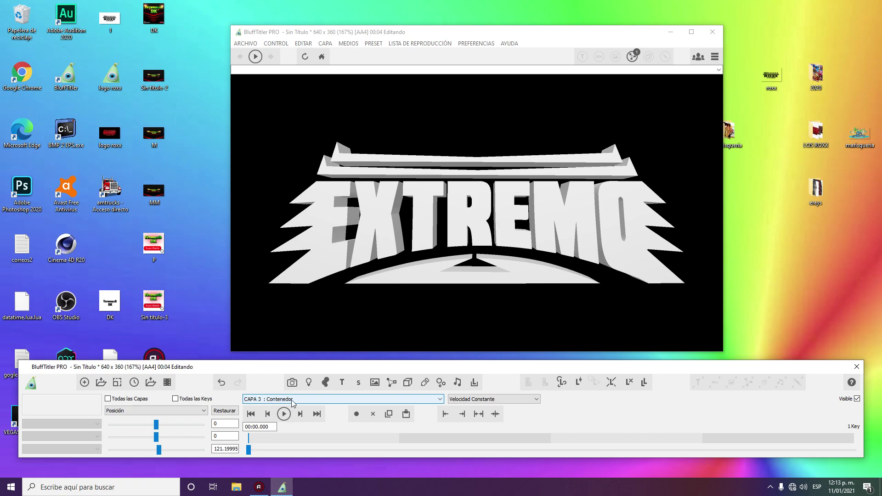
On the CAPA 4 EXTREMO.eps layer, set the third text-size value to 2 and apply Bisel Redondo
click(292, 401)
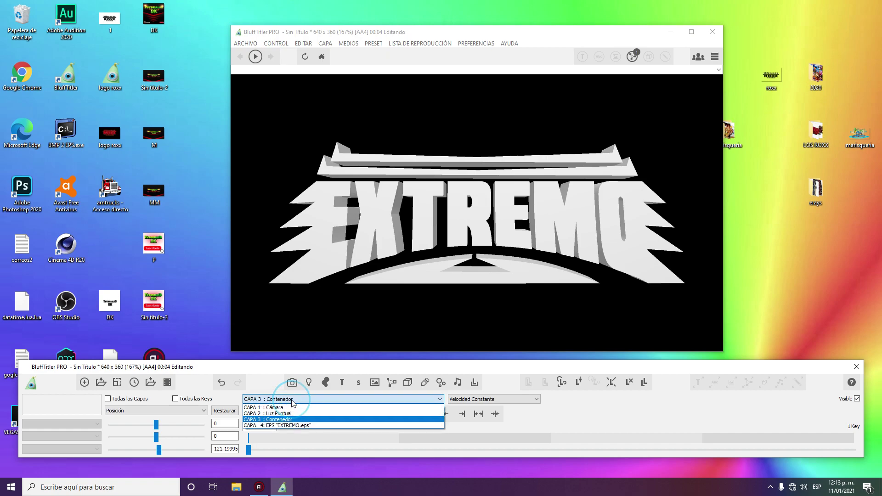
click(300, 427)
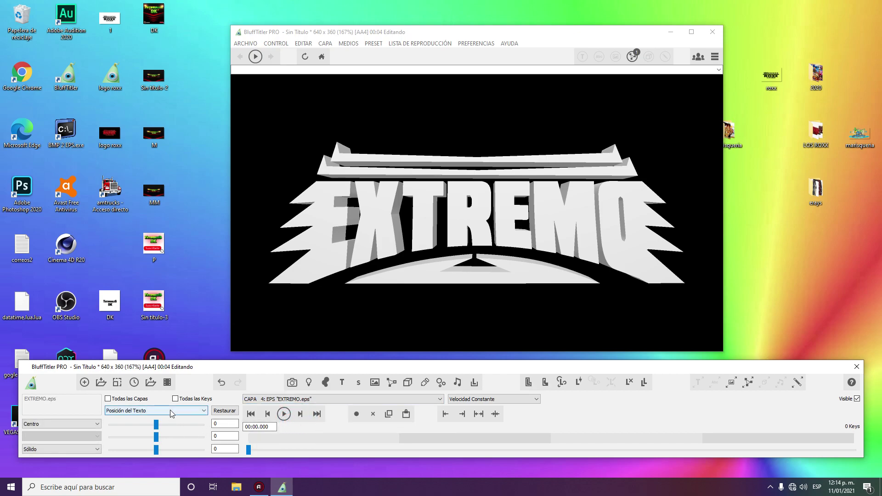
click(171, 413)
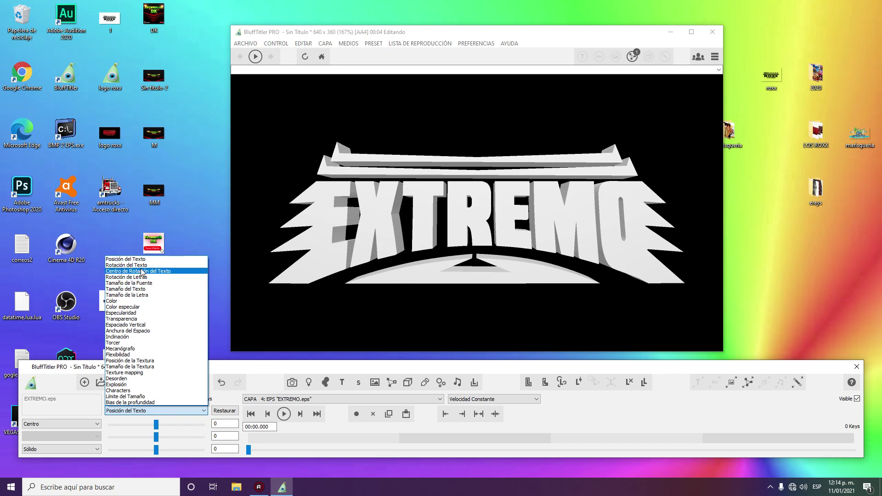
click(143, 289)
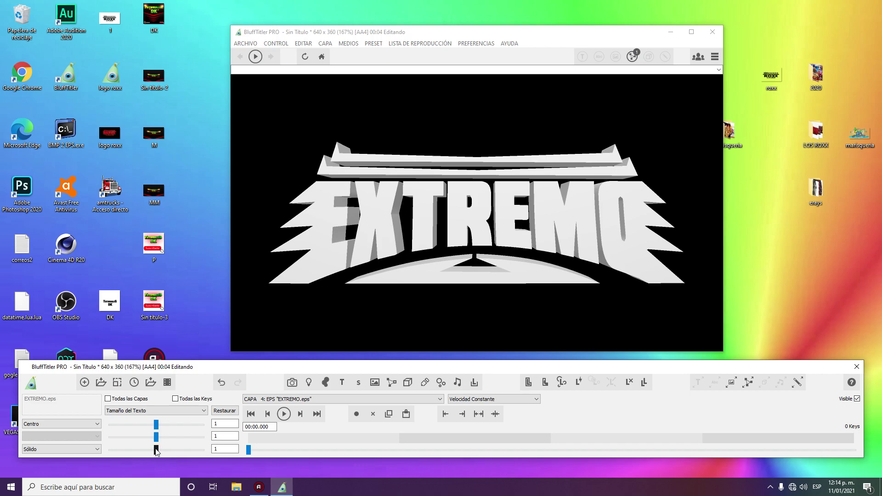
drag(157, 450, 167, 449)
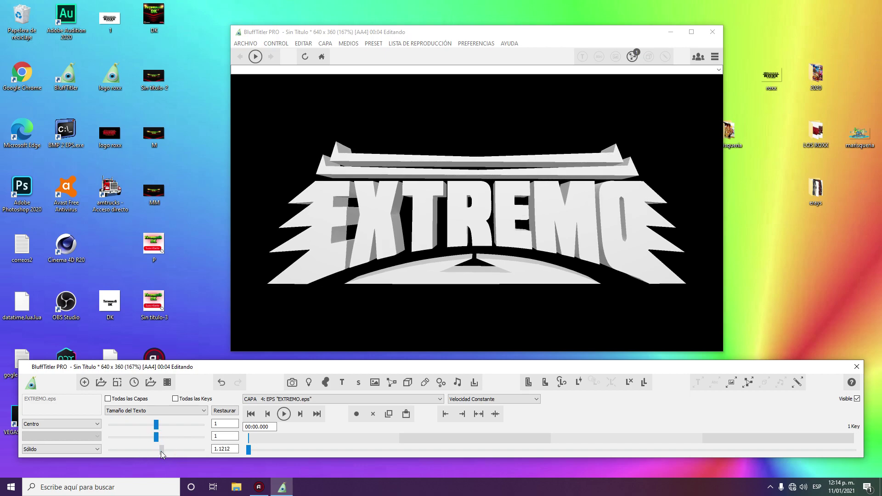
drag(233, 448, 208, 448)
text(2)
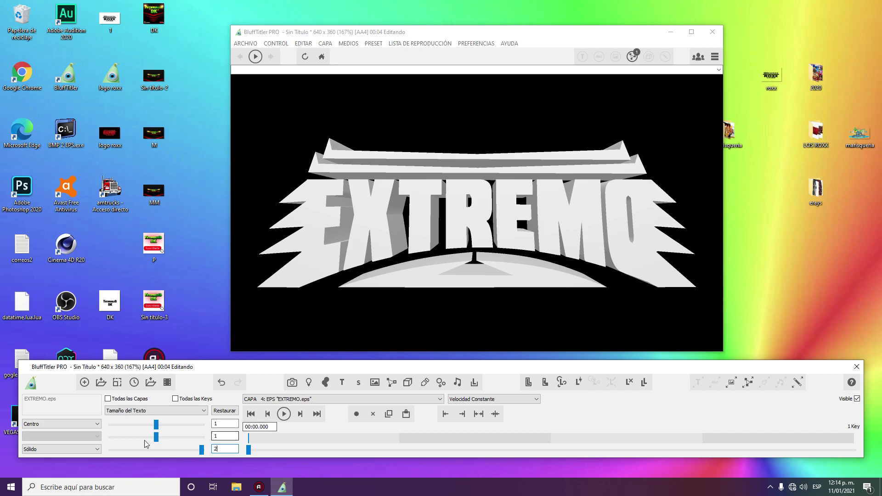
click(62, 451)
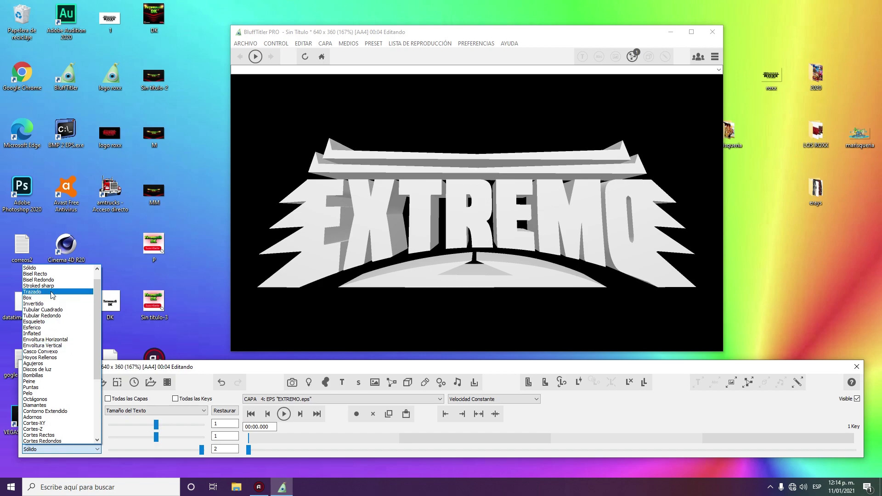
click(41, 280)
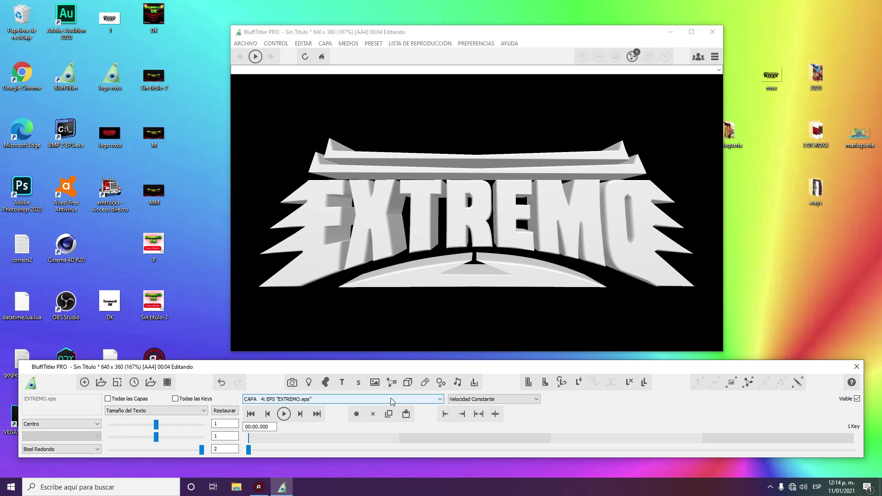
Clone the EXTREMO.eps layer into a new CAPA 5 and make it the active layer
click(646, 383)
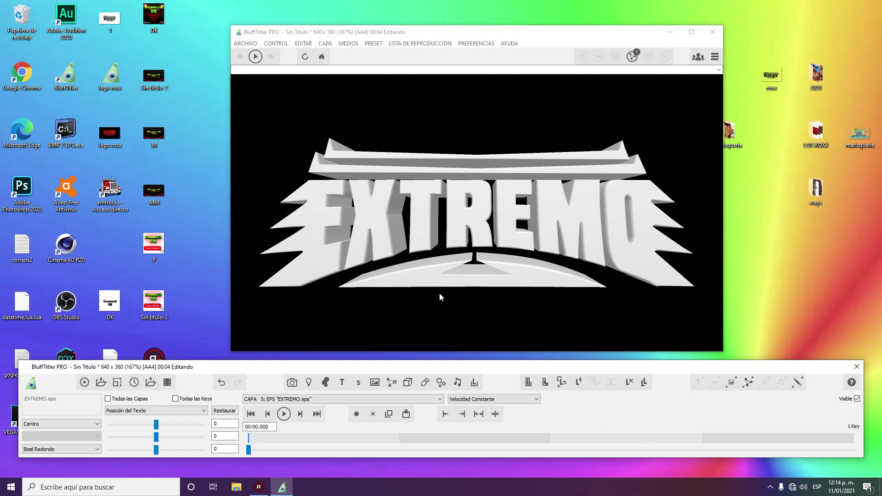
click(313, 400)
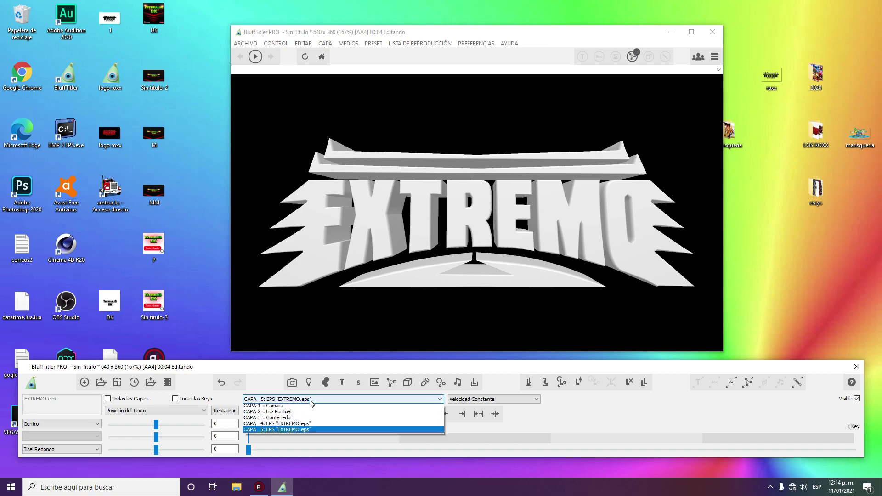
click(303, 432)
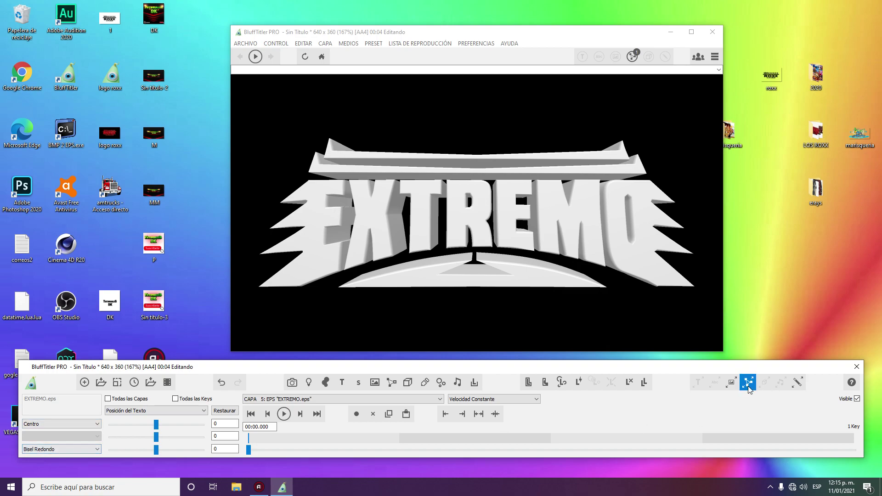
click(732, 388)
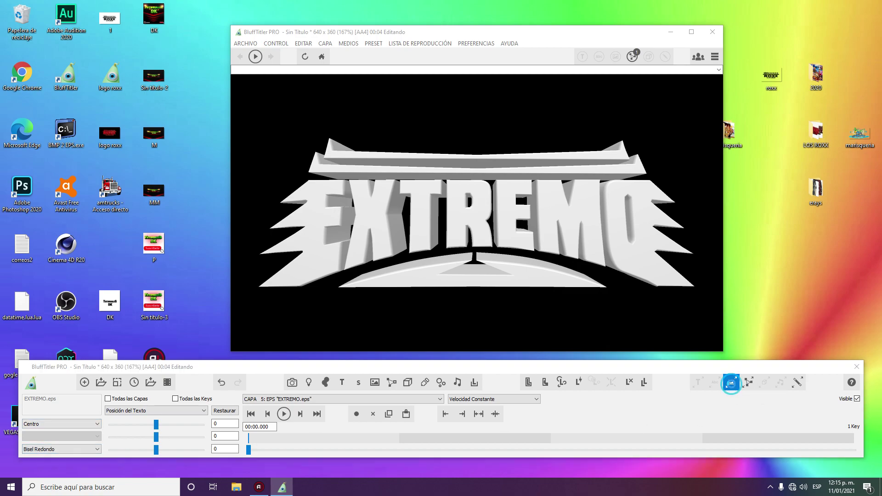
Set layer 5's texture to City.jpg from Media/Textures/Texturas Blufftitler/Flare
click(371, 130)
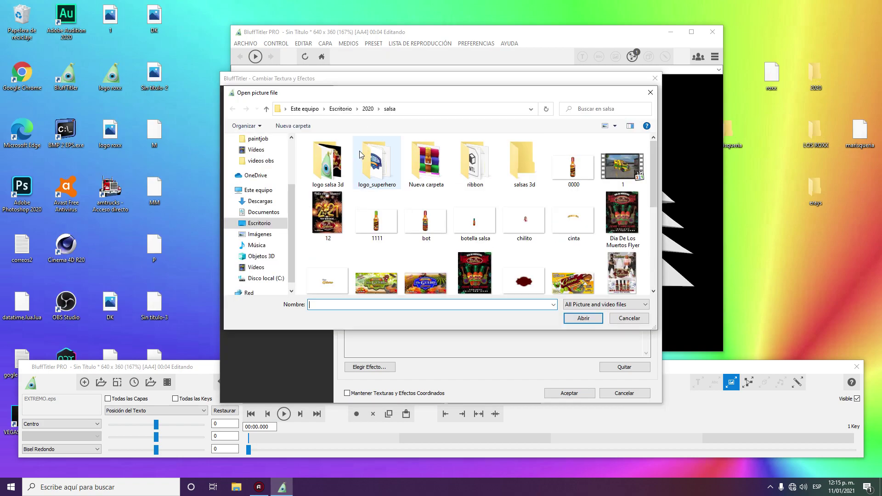
click(256, 191)
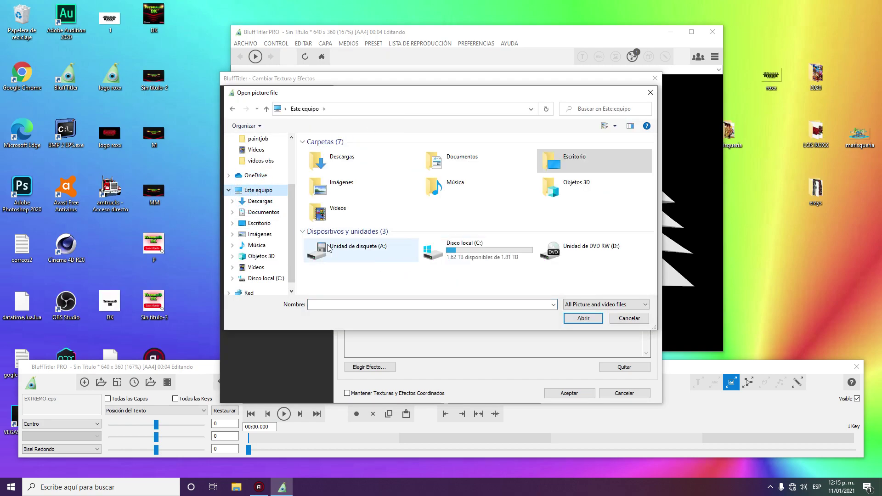
double_click(468, 254)
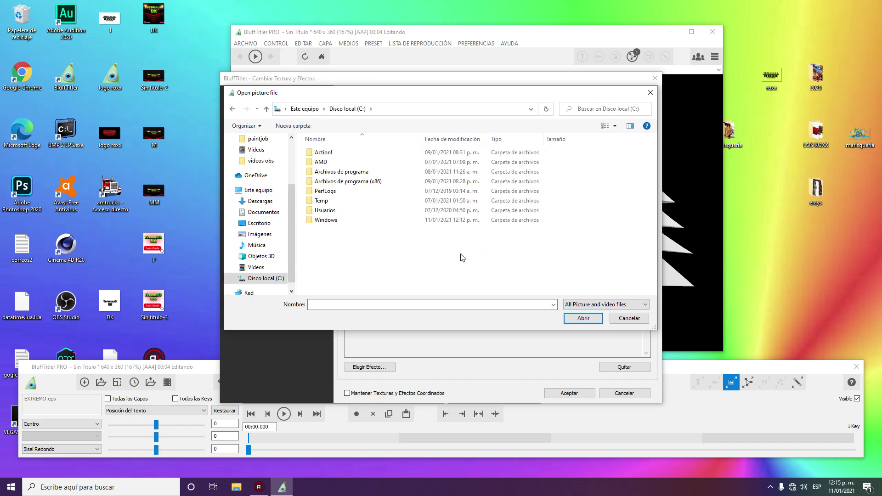
double_click(340, 173)
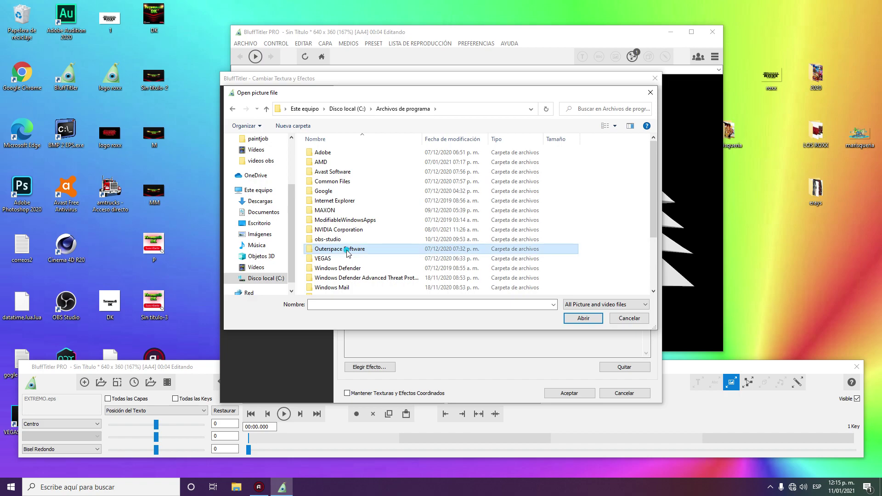
double_click(347, 250)
double_click(331, 153)
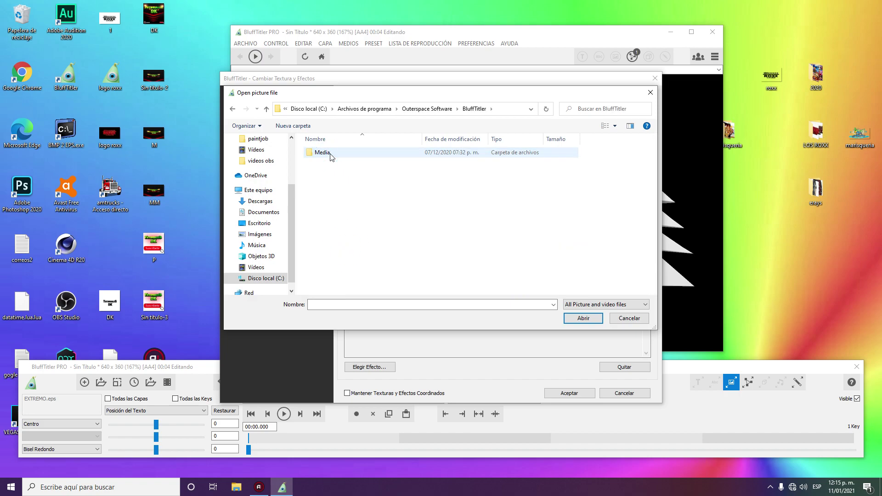
double_click(331, 154)
double_click(336, 251)
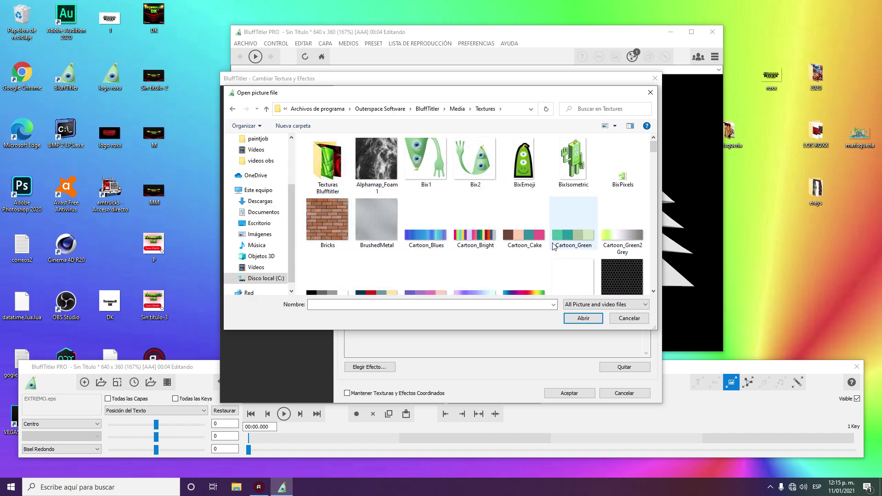
double_click(334, 165)
double_click(331, 162)
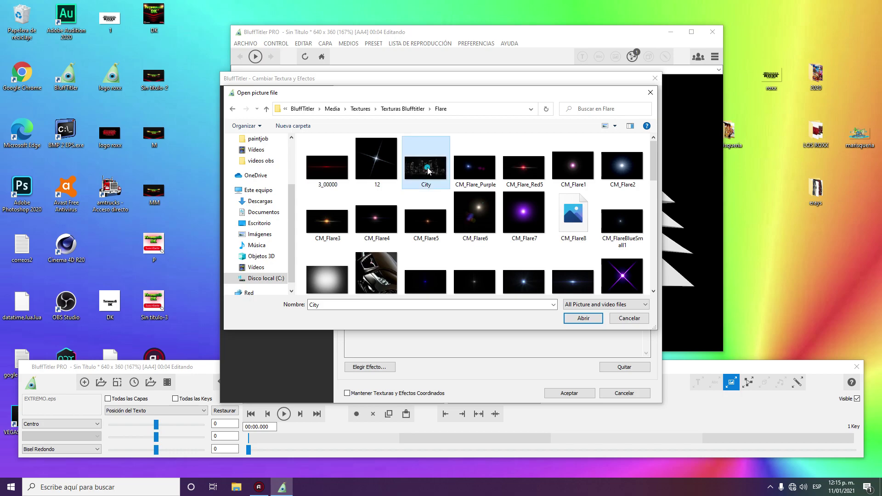
double_click(427, 166)
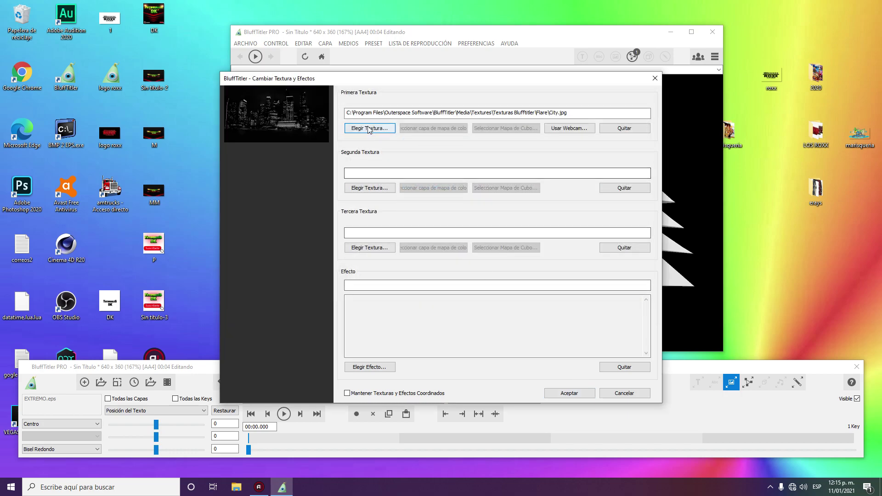
Add the AdvancedMaterials ReflectionmapAdditive effect to layer 5 and accept the changes
click(390, 367)
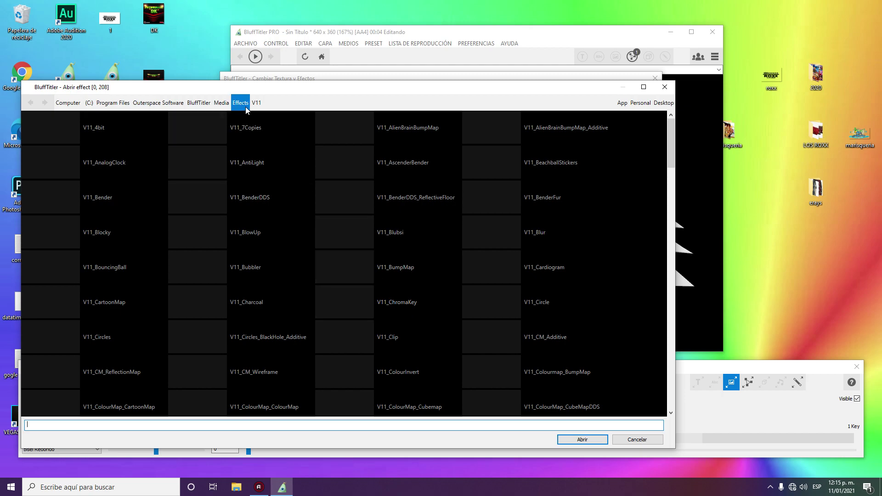
click(242, 104)
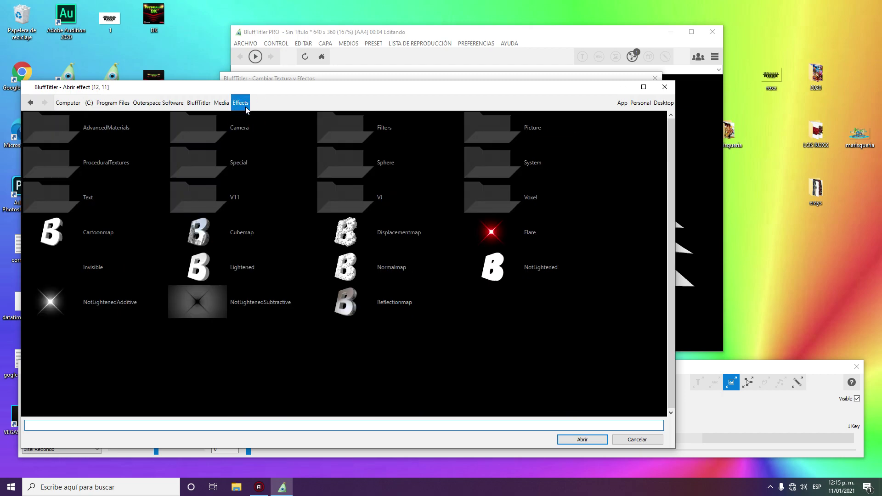
click(60, 134)
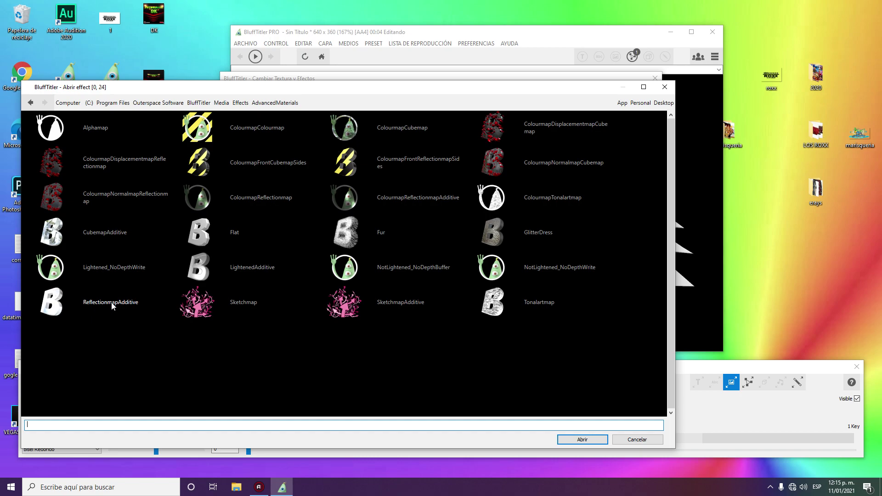
double_click(52, 303)
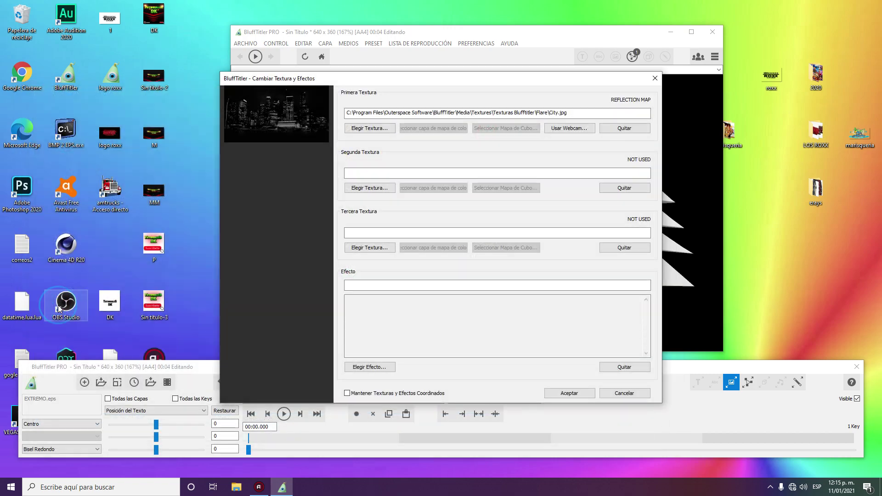
click(561, 393)
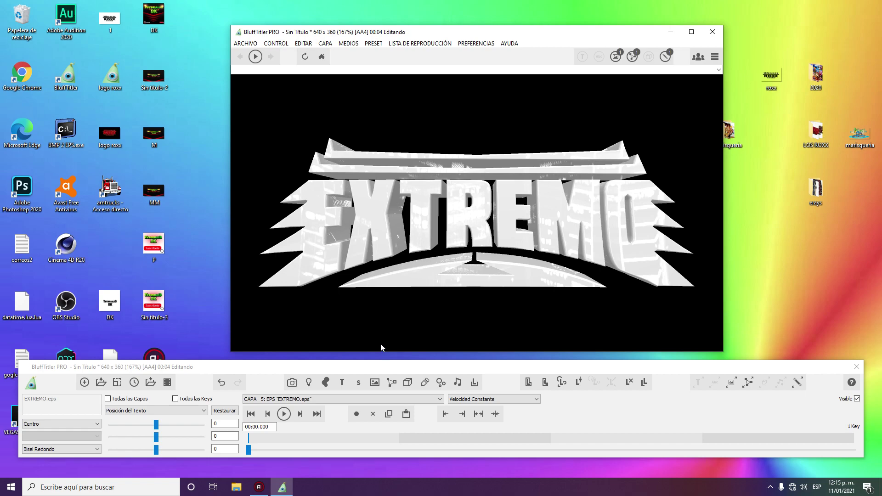
Switch layer 5 to the Inflated style and push it back in depth to about -19.2
click(78, 450)
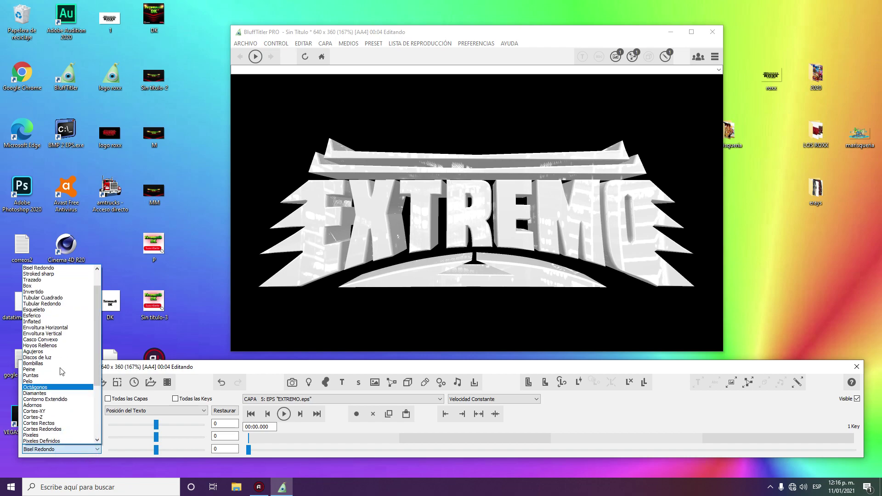
click(37, 322)
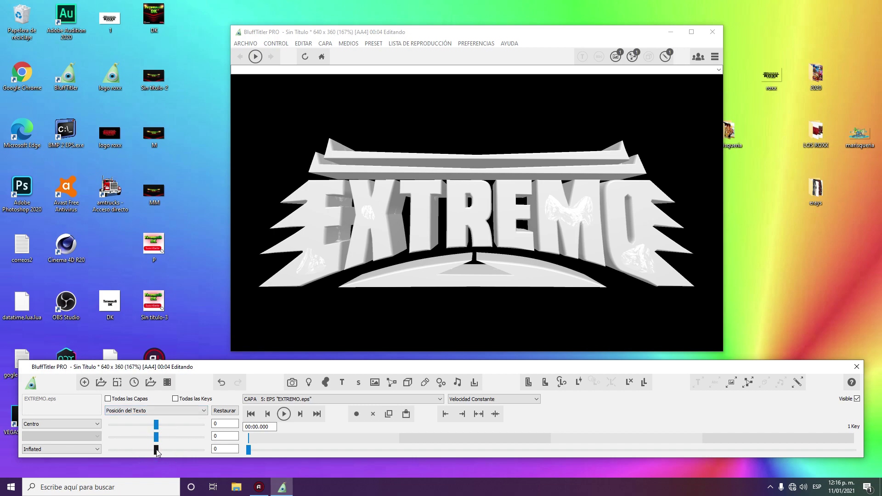
drag(157, 452, 156, 452)
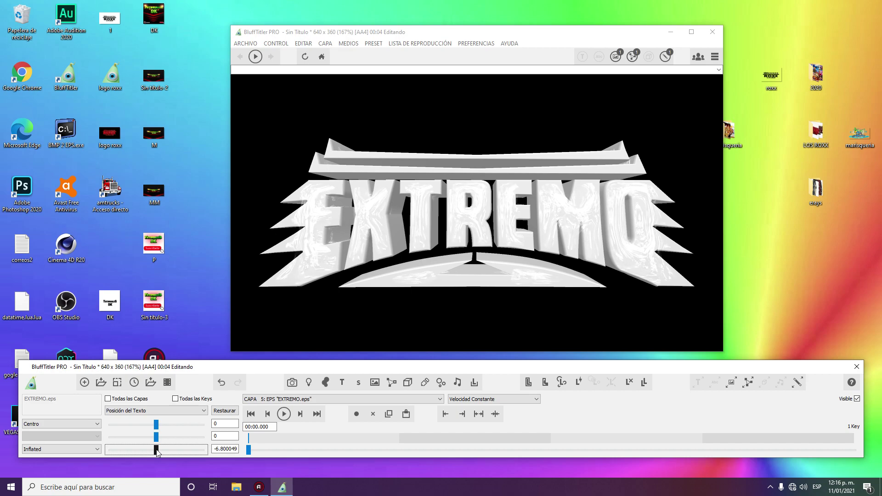
scroll(156, 452, down, 1)
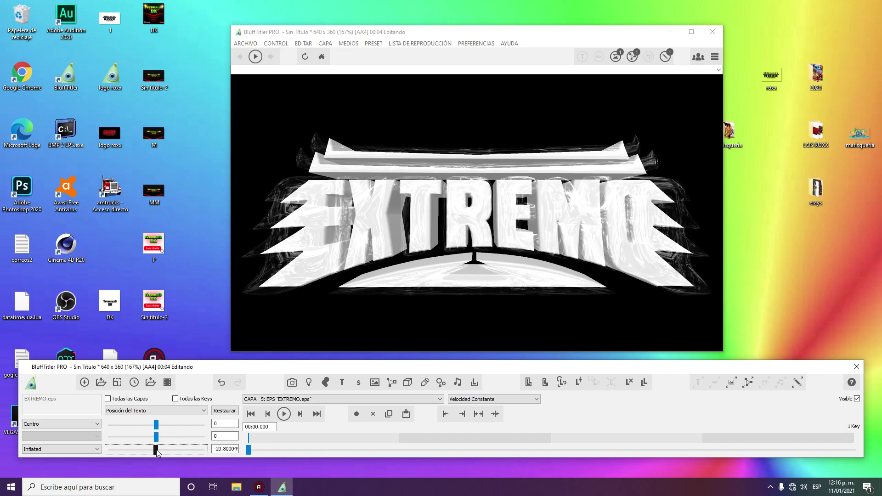
drag(157, 452, 156, 452)
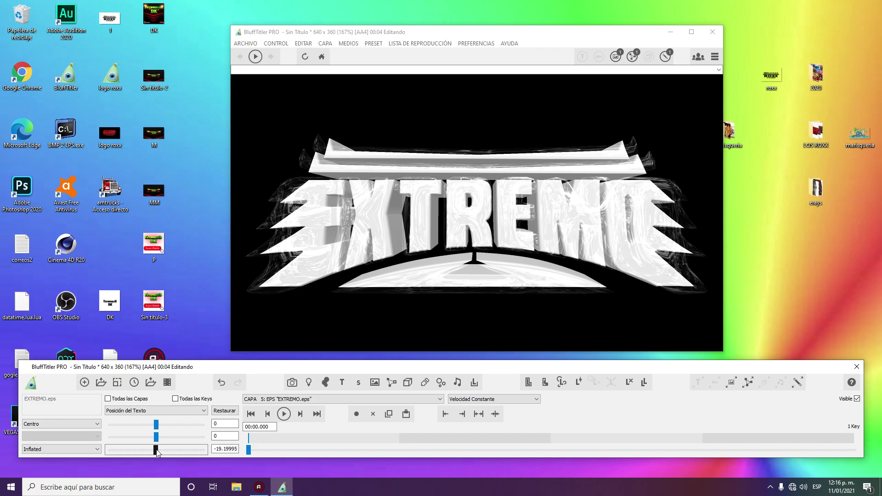
click(315, 400)
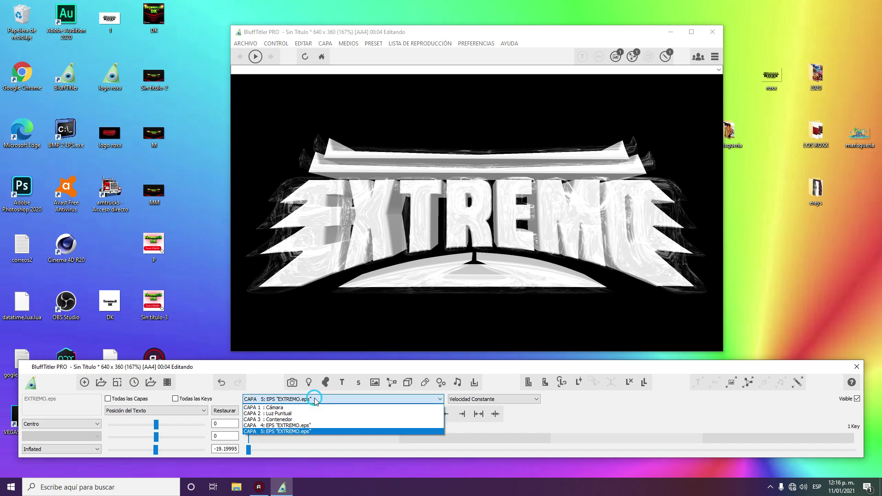
Give layer 4's EXTREMO copy the CM_reflectionmap_p_40 texture for a glossy red finish
click(300, 427)
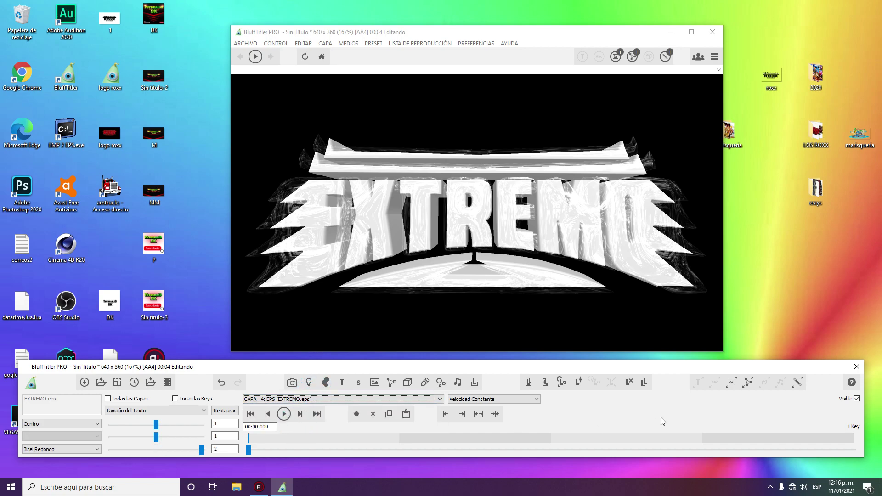
click(732, 382)
click(387, 129)
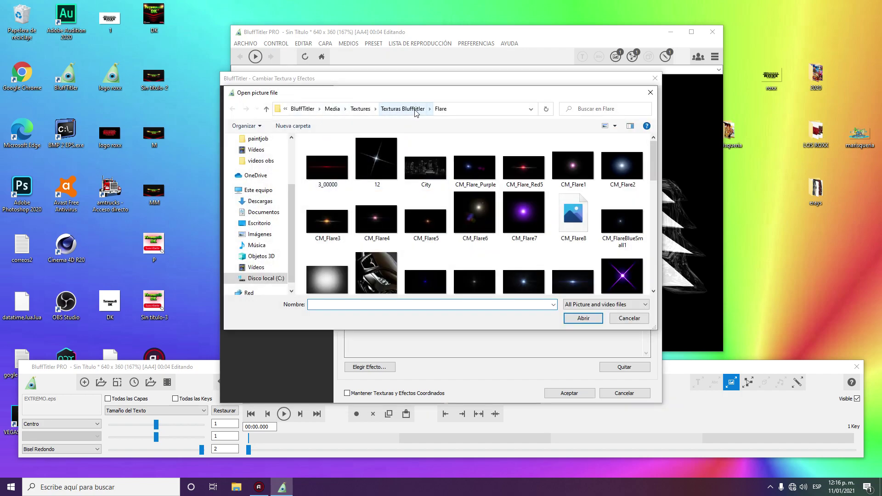
click(415, 110)
scroll(429, 242, down, 5)
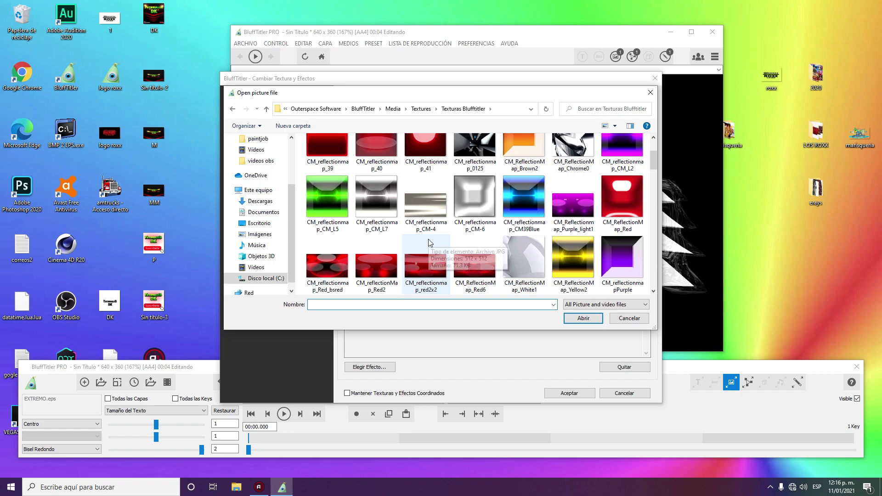
scroll(428, 239, down, 5)
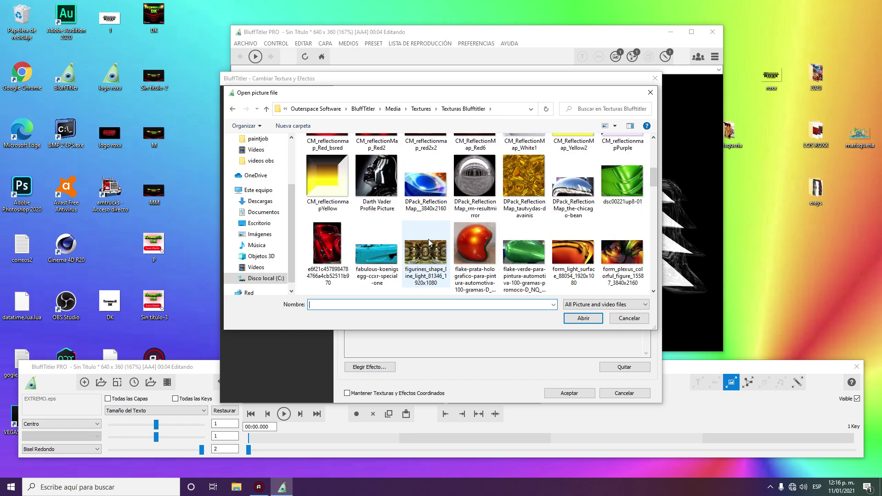
scroll(428, 239, down, 1)
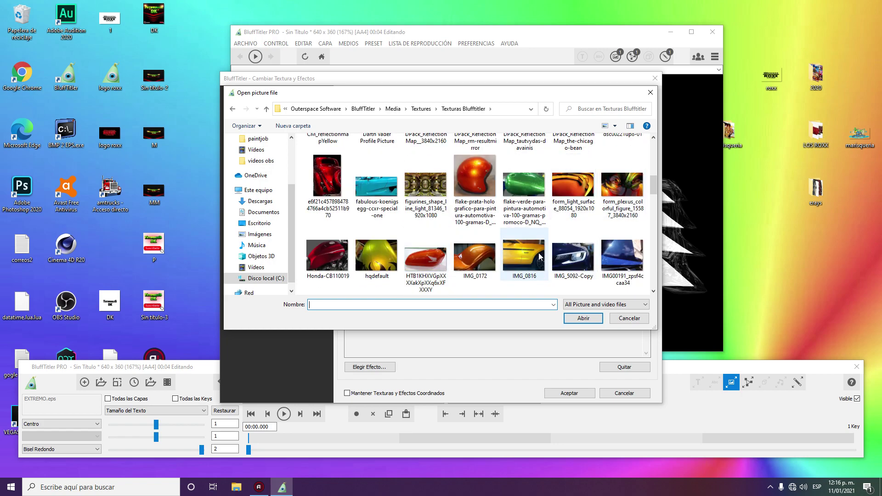
scroll(540, 258, down, 2)
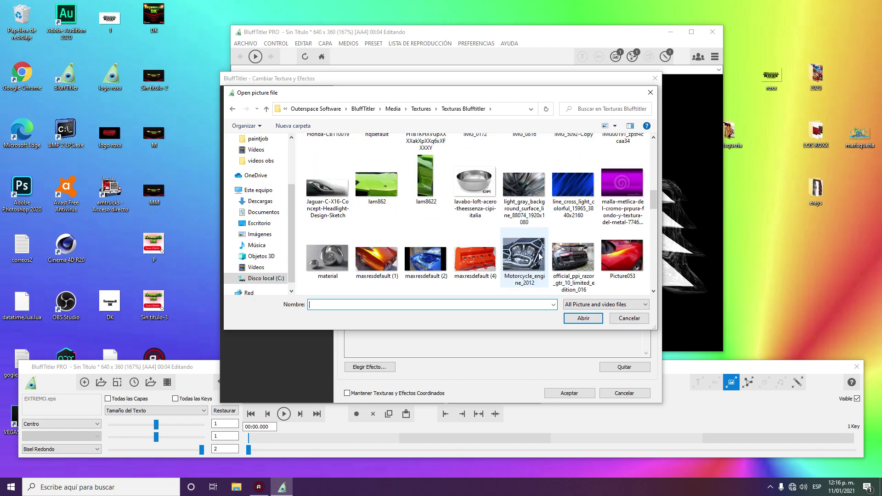
scroll(541, 258, up, 2)
scroll(541, 252, up, 8)
scroll(542, 248, up, 3)
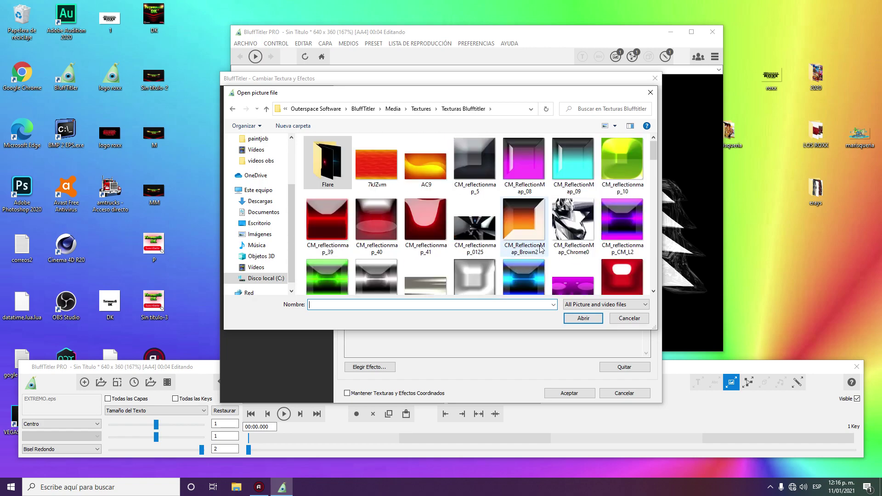
double_click(376, 226)
click(567, 394)
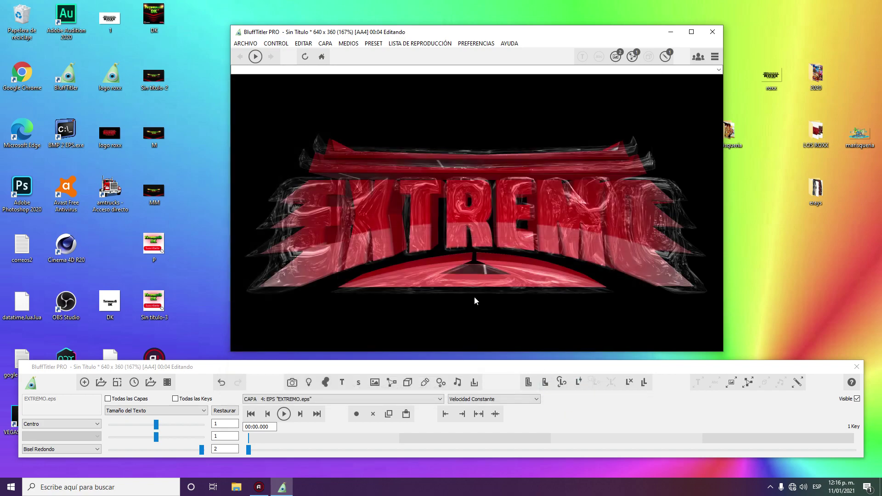
Set layer 5's depth position (third Posición del Texto value) to -12
click(316, 403)
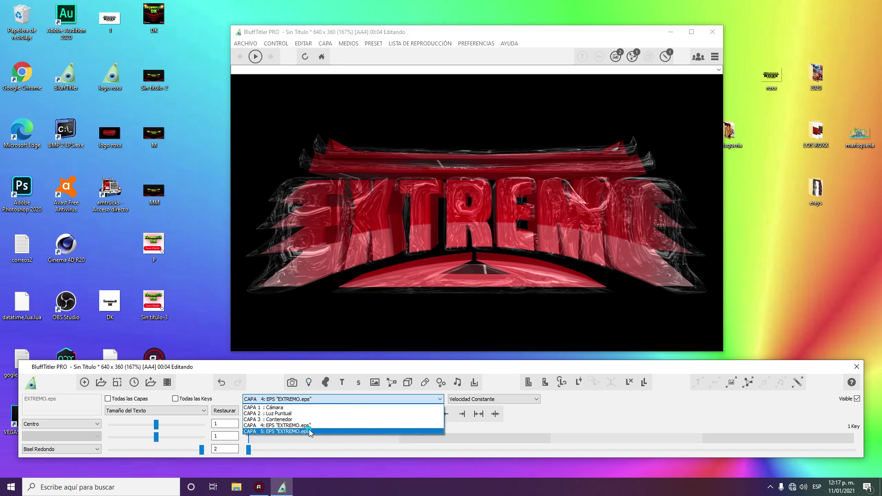
click(308, 426)
click(156, 450)
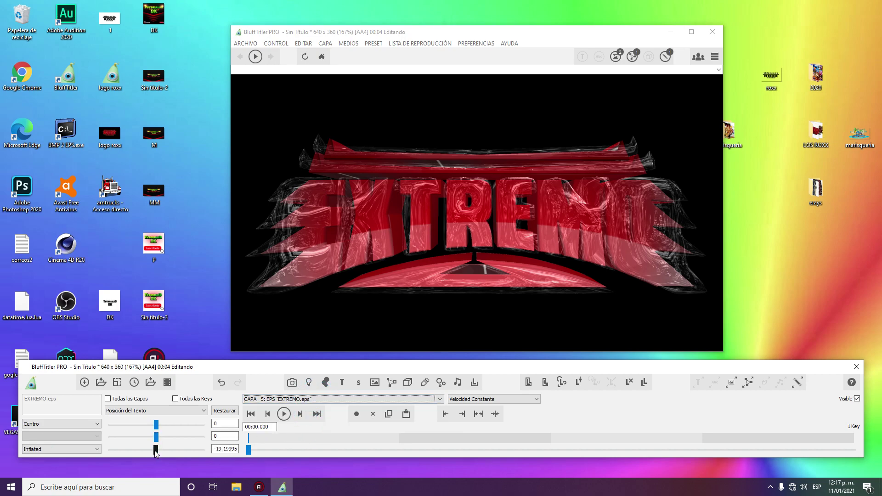
drag(156, 451, 155, 452)
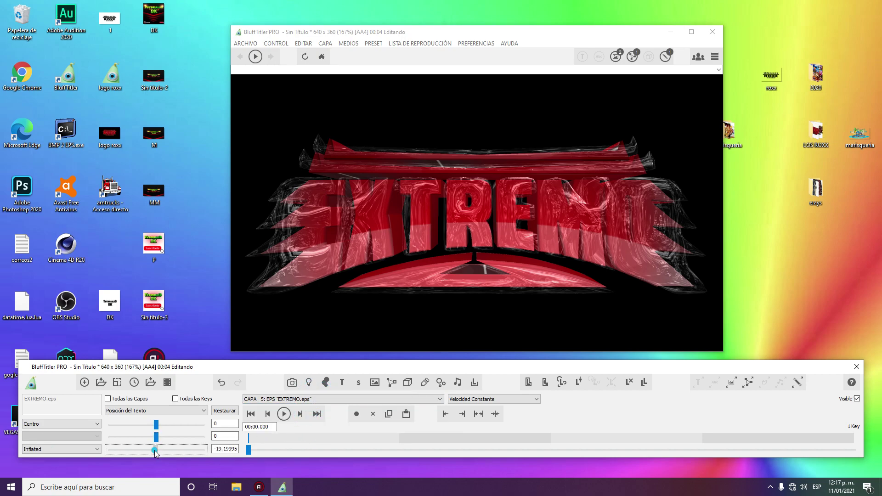
drag(155, 453, 155, 453)
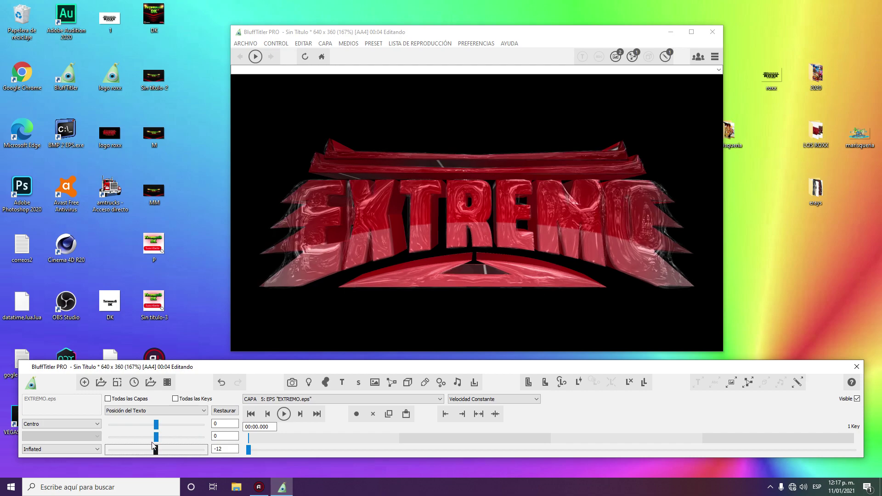
Set layer 5's third Tamaño del Texto value to 0.8282
click(162, 413)
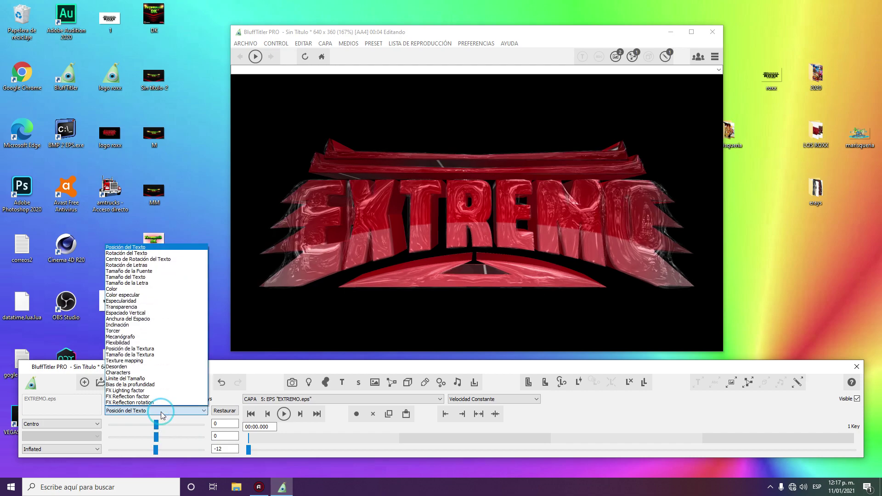
click(154, 277)
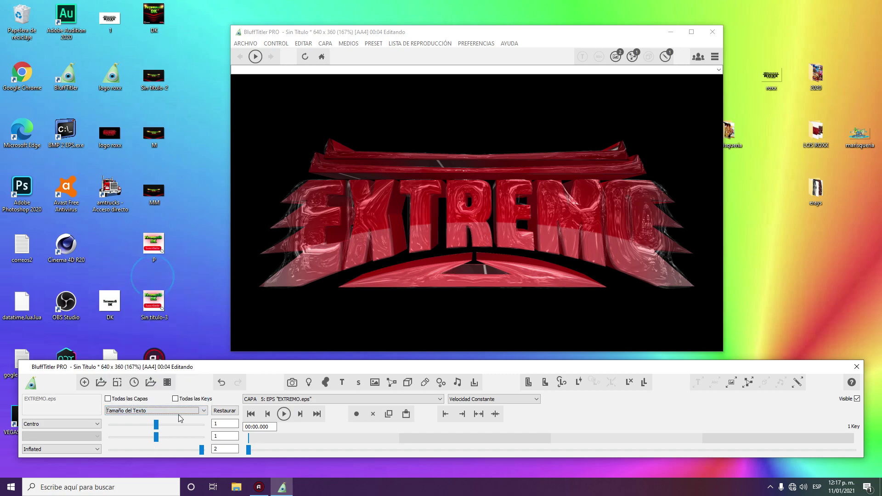
click(200, 450)
mouse_move(200, 450)
mouse_down()
mouse_move(149, 442)
mouse_move(114, 450)
mouse_up()
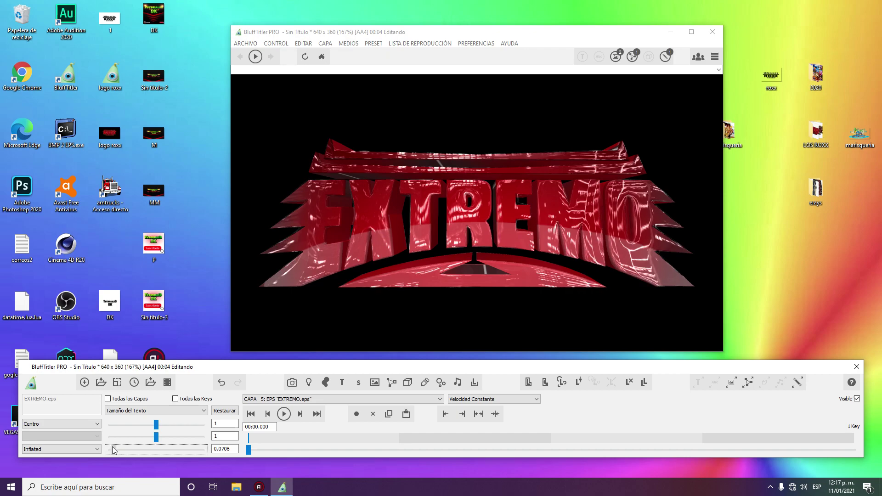
mouse_move(114, 450)
mouse_down()
mouse_move(159, 452)
mouse_move(147, 452)
mouse_up()
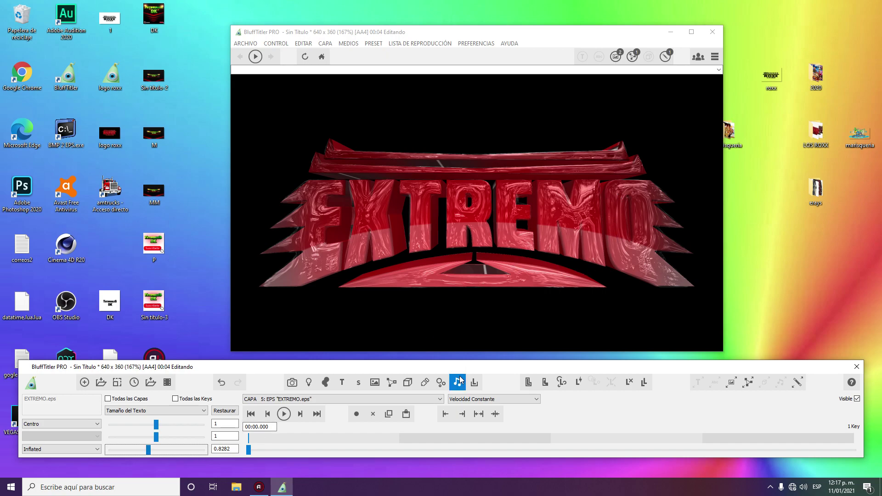
Rotate the CAPA 3 Contenedor to 72.72 for a side-on view, then reselect layer 5
click(326, 398)
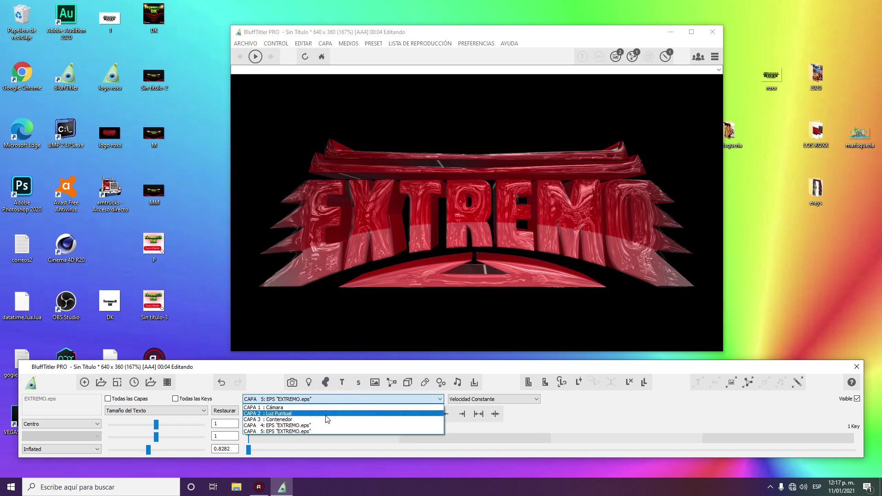
click(328, 419)
click(178, 413)
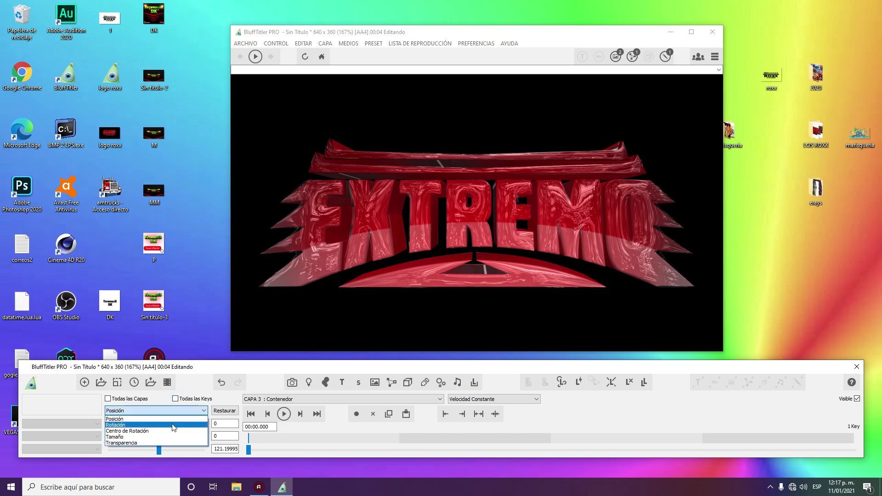
click(174, 425)
drag(173, 424, 165, 427)
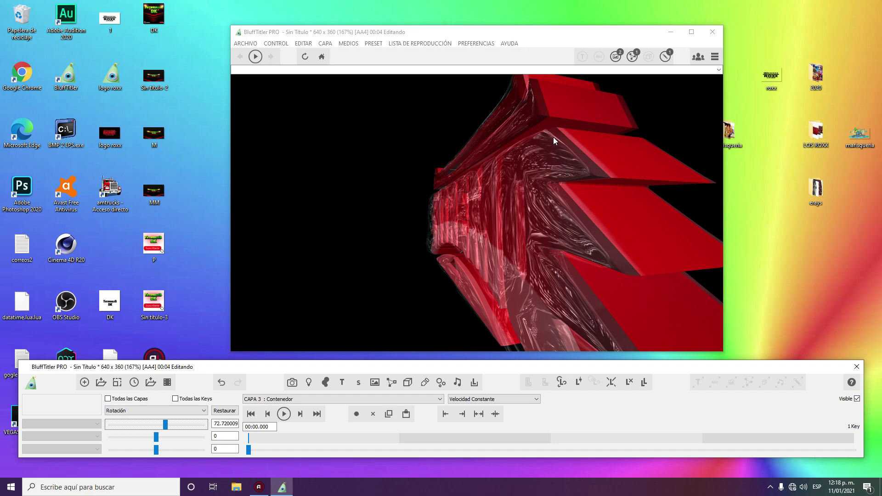
click(329, 397)
click(317, 431)
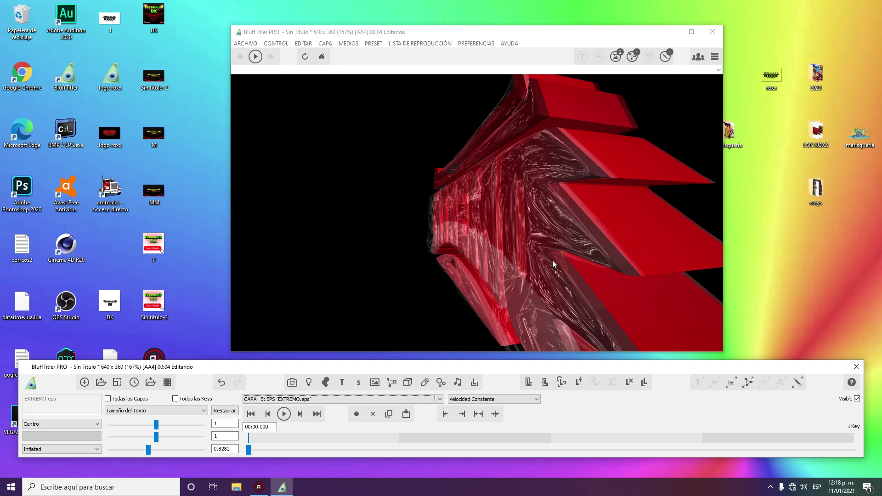
Nudge layer 5's Posición del Texto depth value and settle it back at -12
click(148, 450)
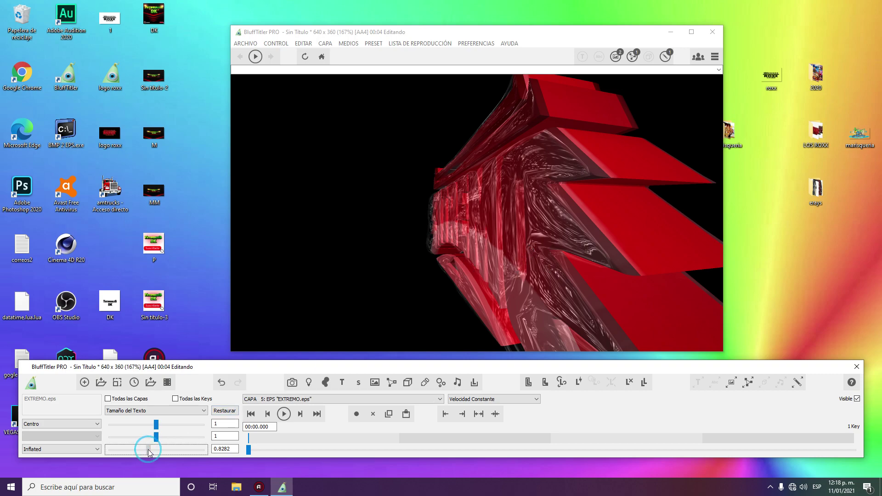
mouse_move(149, 452)
mouse_down()
mouse_move(114, 449)
mouse_move(127, 447)
mouse_up()
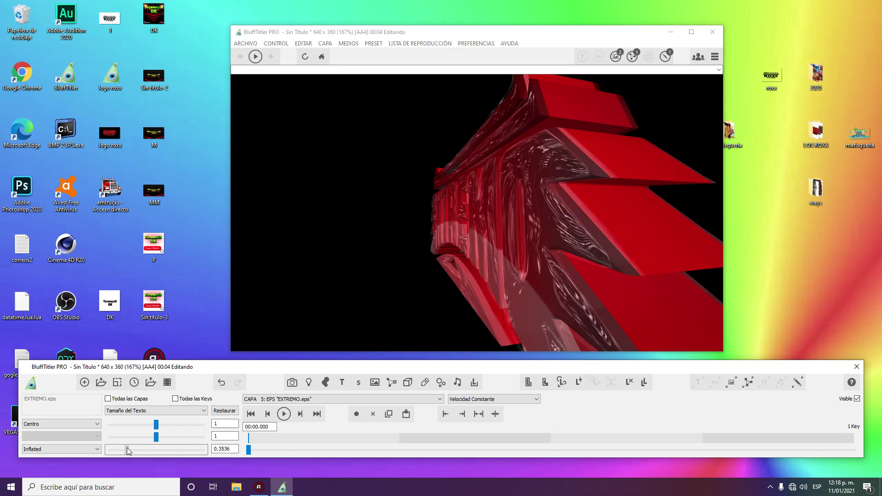
drag(126, 448, 127, 449)
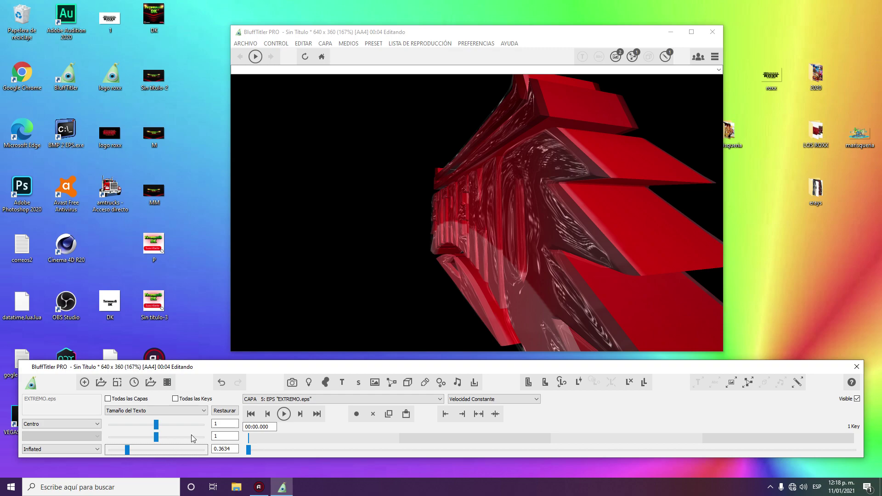
click(172, 414)
click(149, 249)
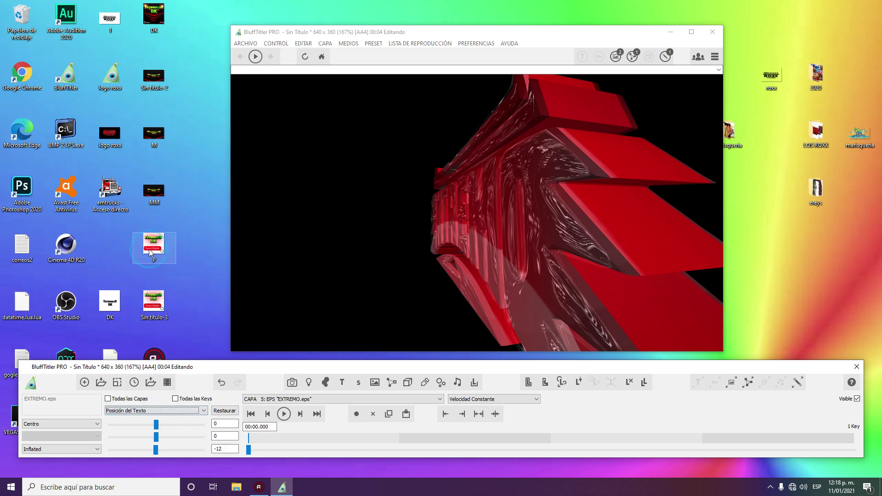
click(156, 453)
click(156, 452)
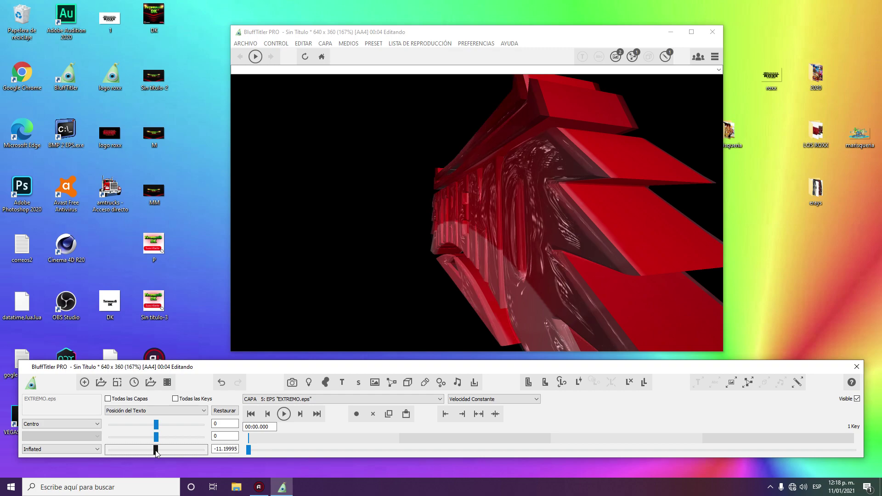
click(156, 452)
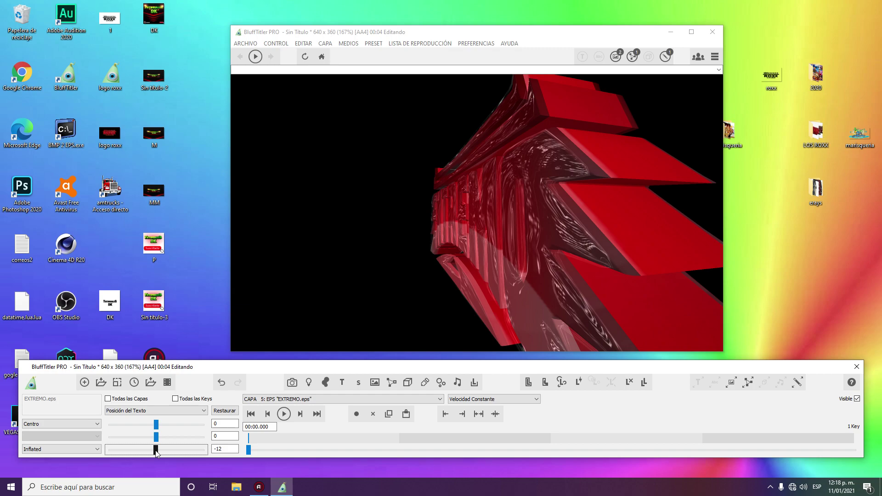
click(170, 413)
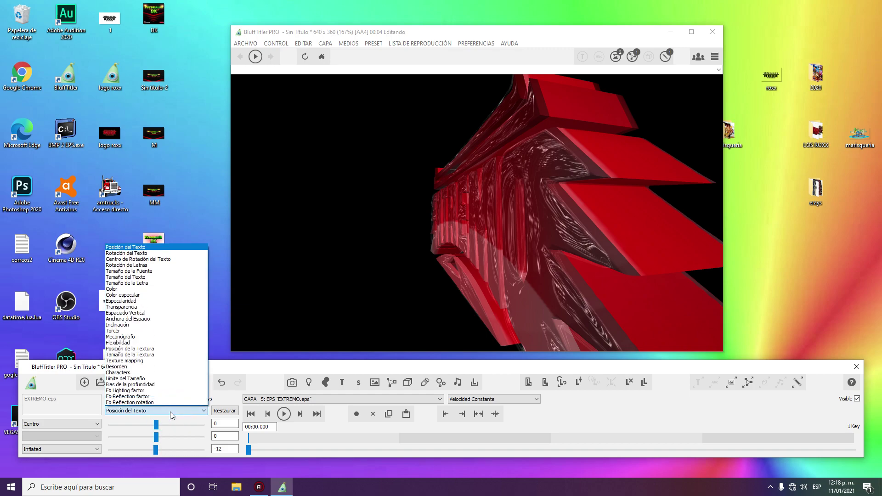
Set layer 5's text size to 1.013 wide and 1.0058 high
click(146, 277)
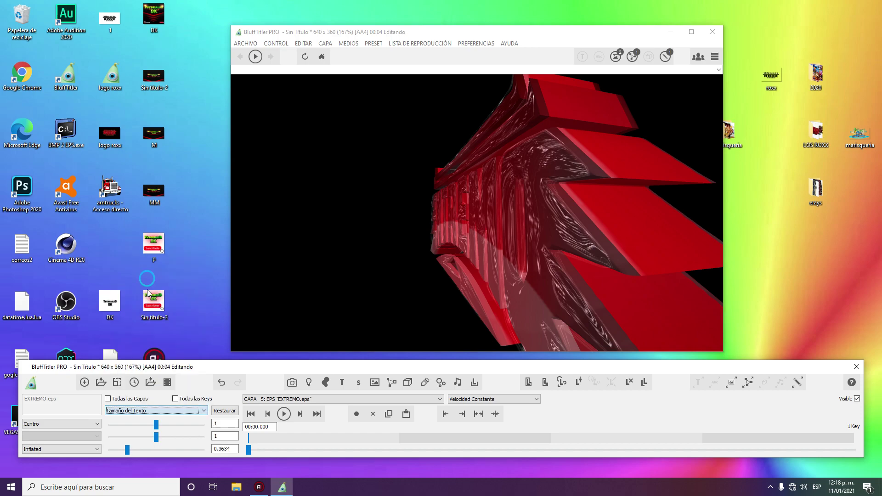
click(156, 424)
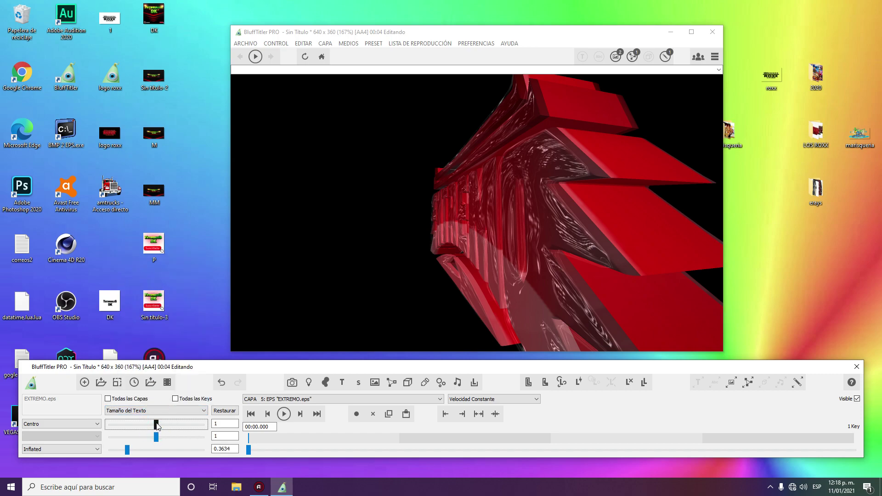
drag(156, 424, 156, 425)
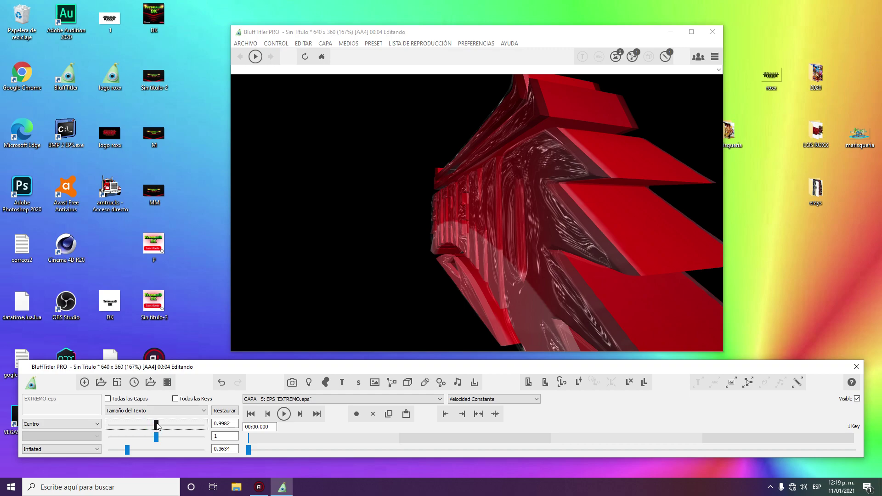
drag(156, 424, 157, 425)
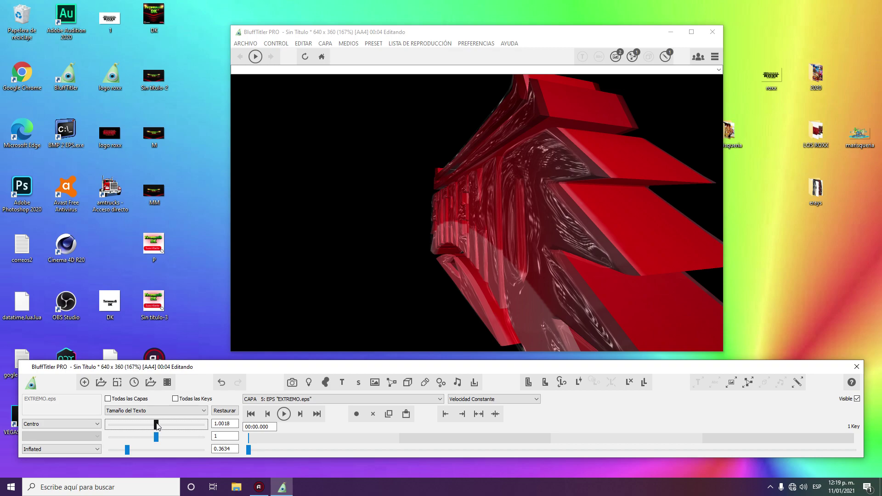
drag(157, 424, 157, 424)
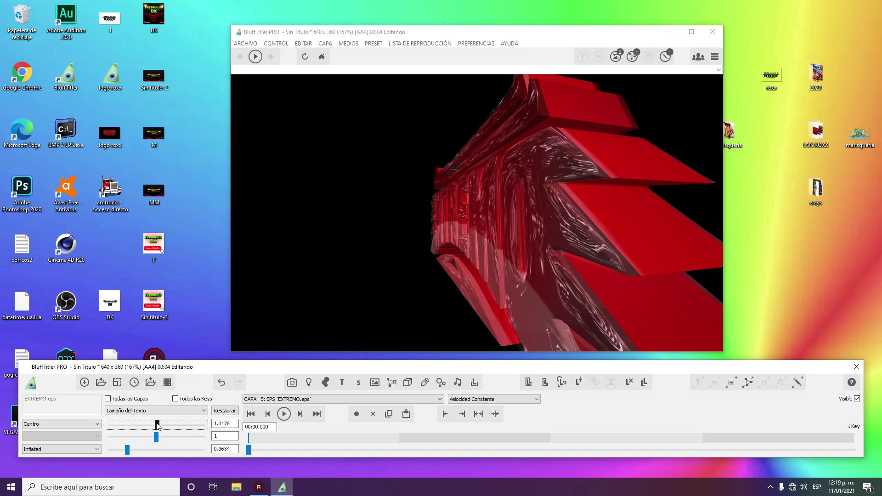
drag(157, 424, 157, 424)
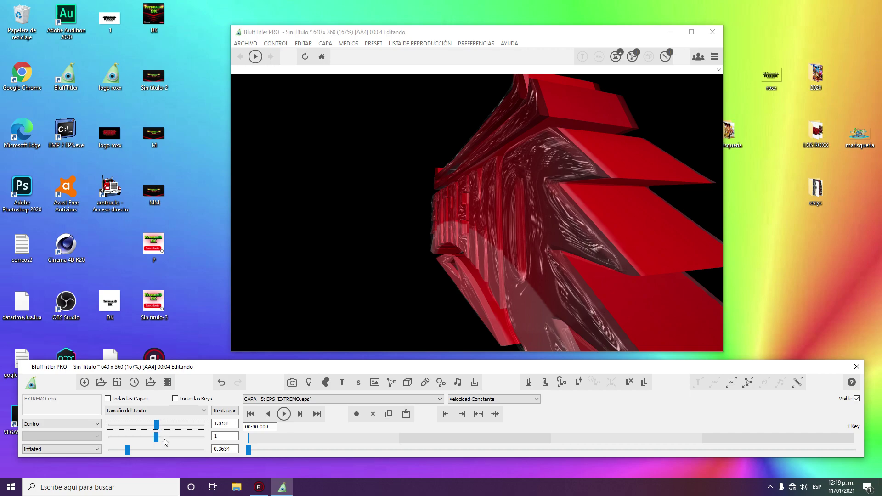
click(156, 437)
drag(156, 438, 156, 438)
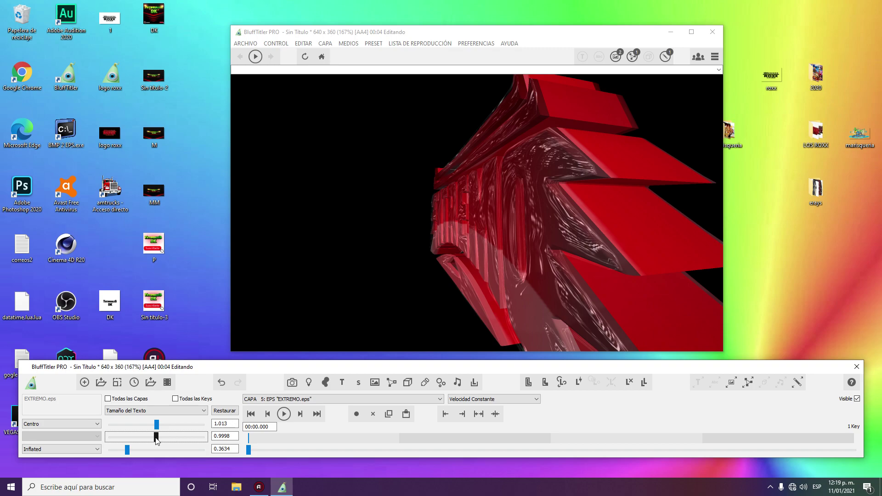
drag(155, 438, 156, 438)
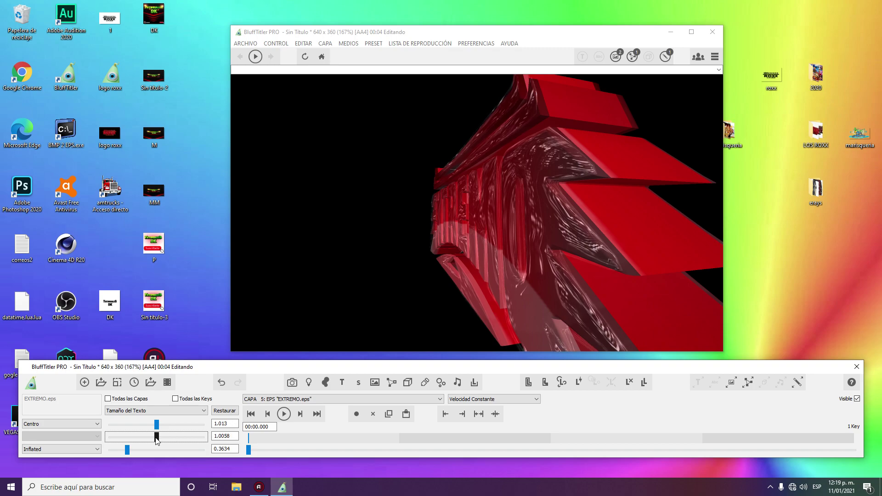
drag(156, 440, 156, 440)
click(294, 400)
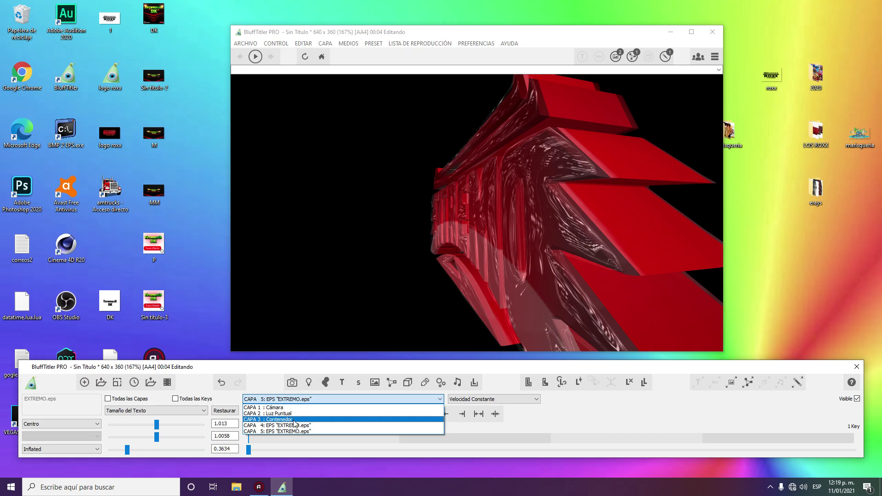
Rotate the Contenedor to about 90.94 for an edge-on view, then reselect layer 5
click(294, 419)
mouse_move(180, 425)
mouse_down()
mouse_move(149, 427)
mouse_move(170, 441)
mouse_up()
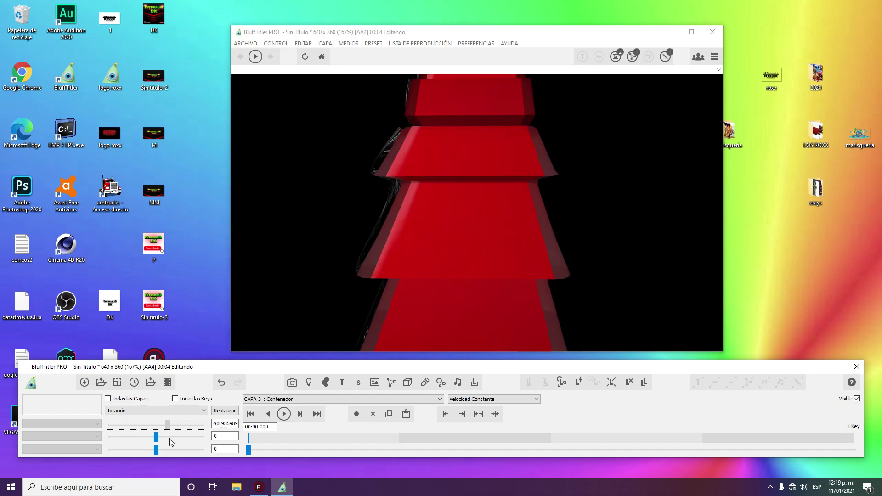
click(294, 401)
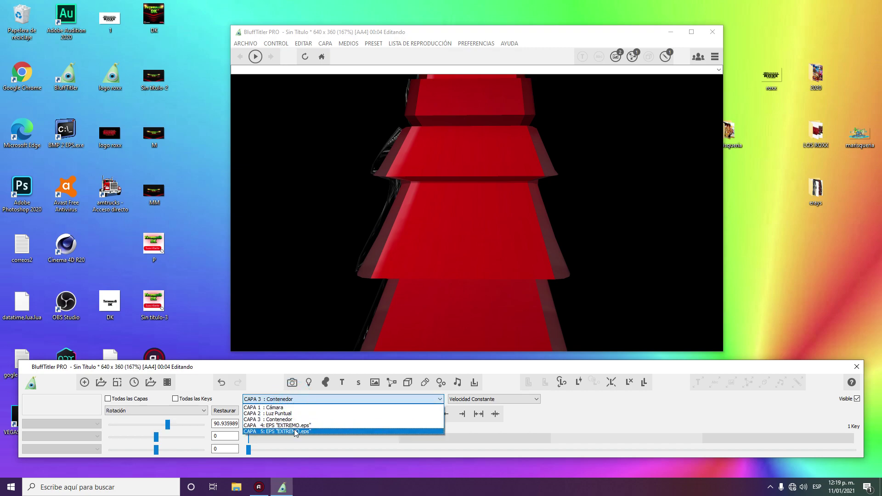
click(295, 432)
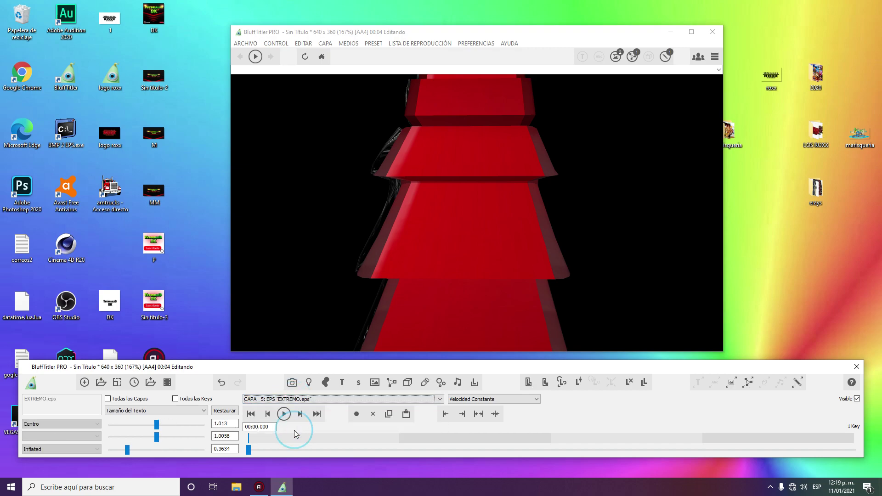
Clone the EXTREMO layer into a new layer 6 at depth 11.6
click(644, 383)
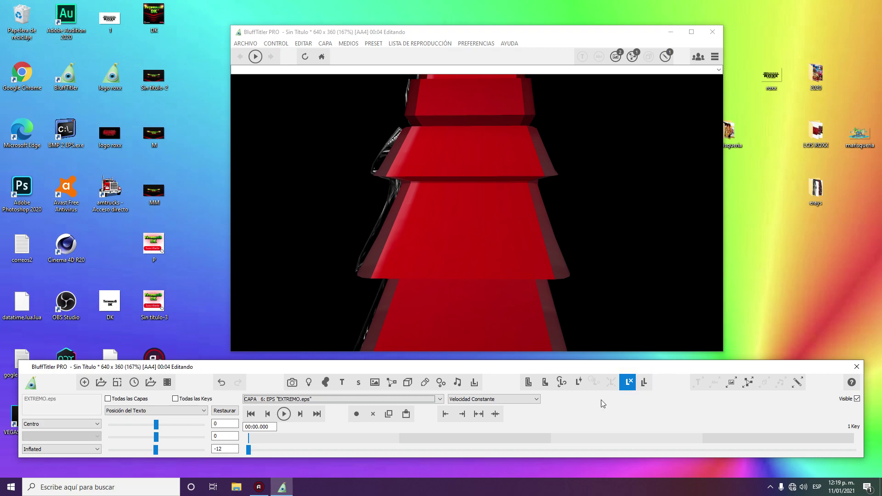
click(156, 450)
drag(158, 453, 161, 454)
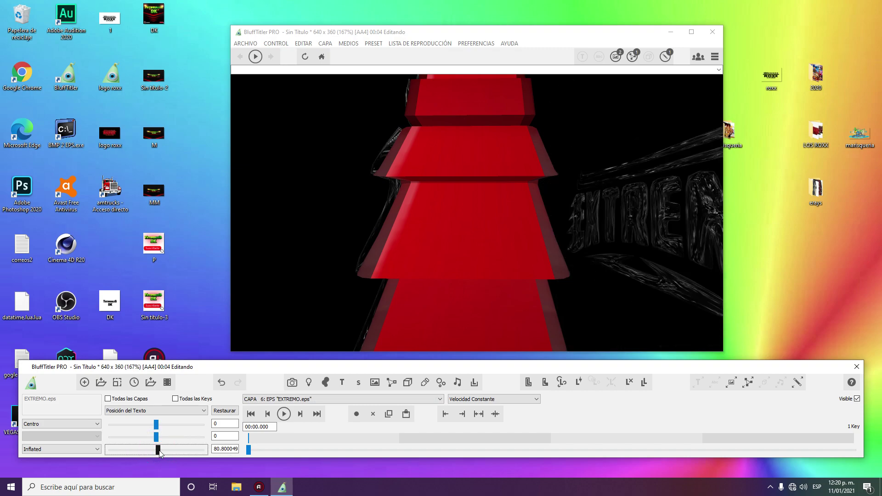
drag(160, 453, 159, 453)
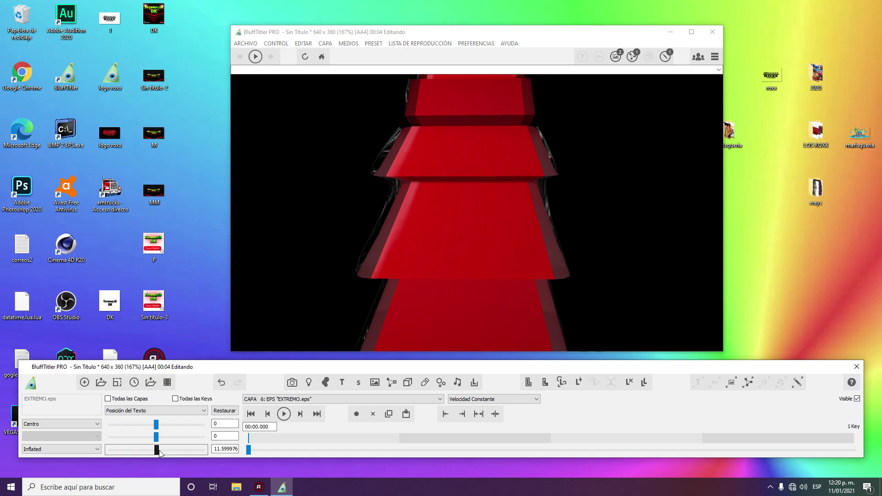
drag(160, 453, 161, 453)
Select CAPA 3 Contenedor and spin its rotation to about 207 degrees
click(286, 400)
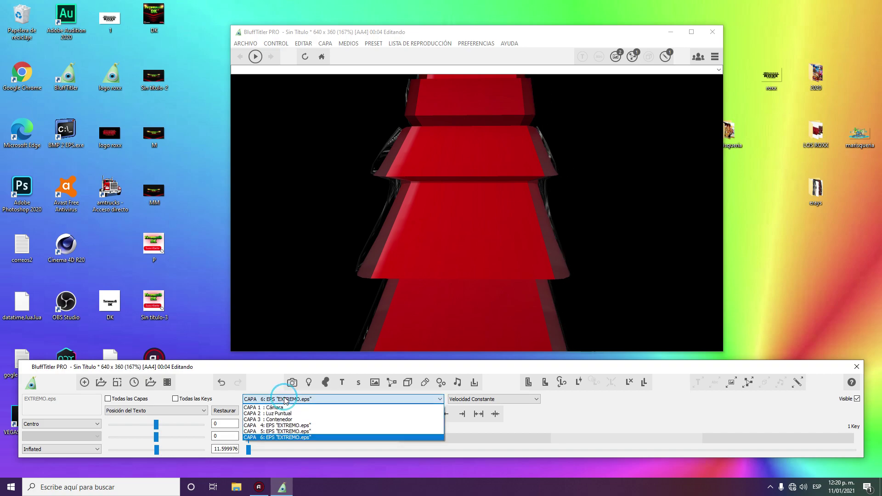
click(279, 419)
drag(167, 424, 182, 432)
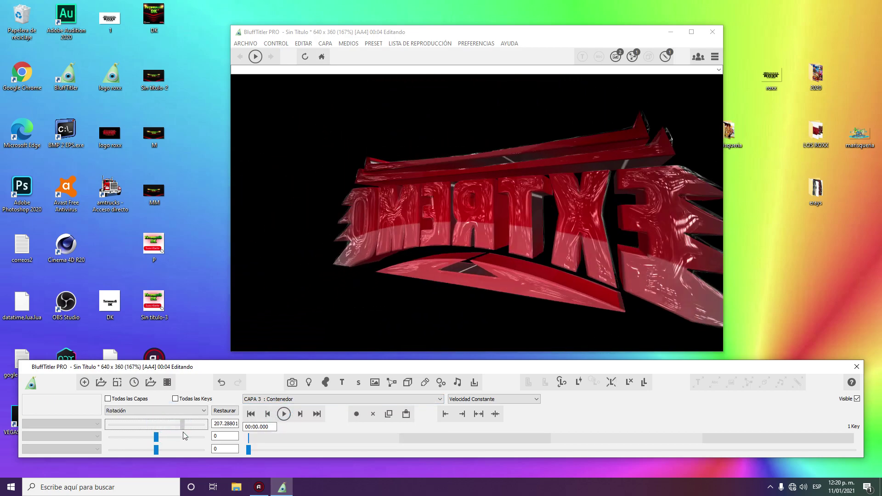
Bring the Contenedor rotation back to about 7.27 so EXTREMO reads front-on, then select layer 4
drag(183, 433, 157, 430)
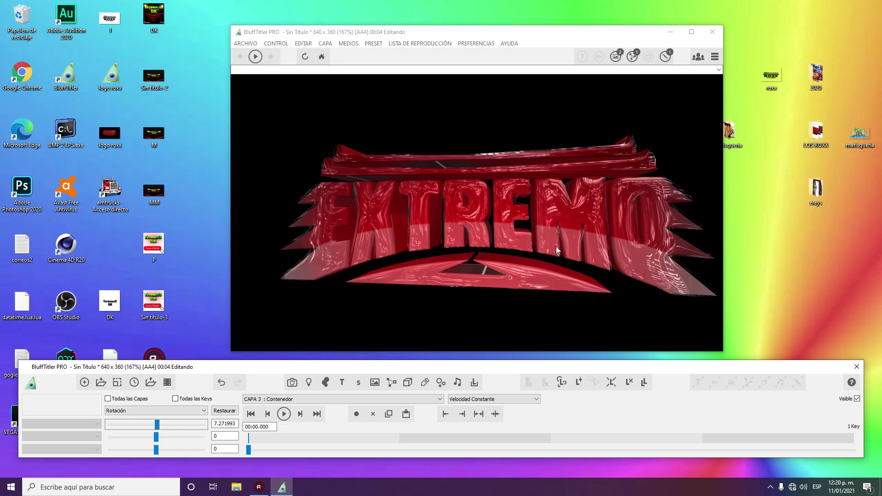
click(398, 399)
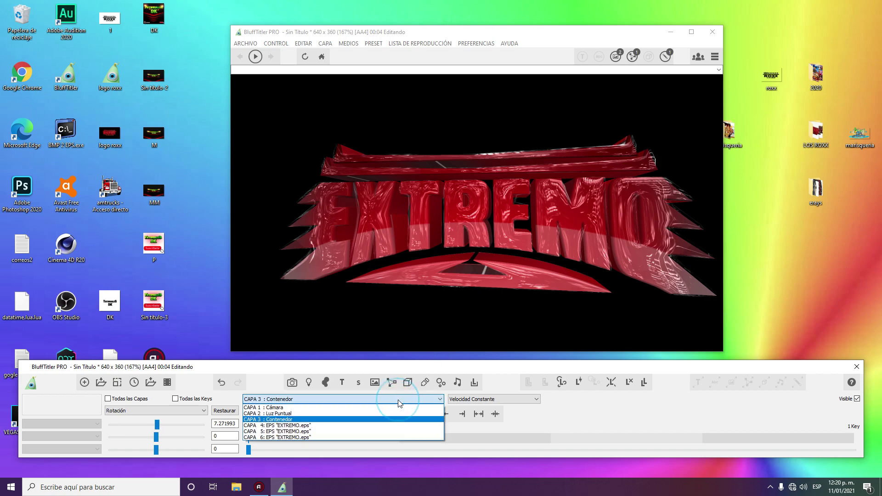
click(373, 426)
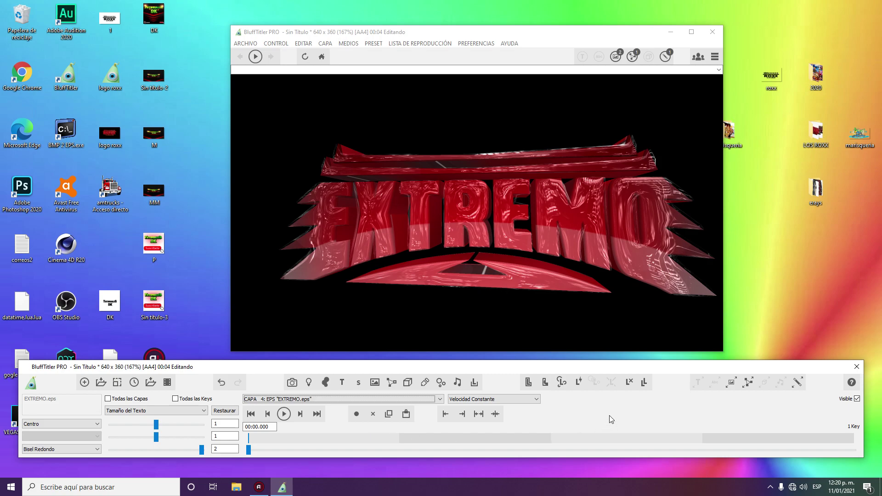
Clone layer 4 into a new layer 7 with the Stroked sharp bevel style and open its texture picker
click(642, 386)
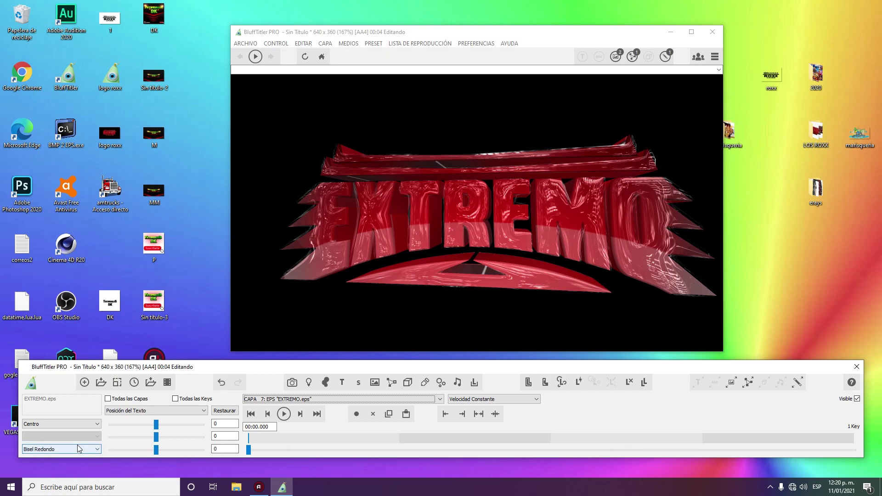
click(50, 450)
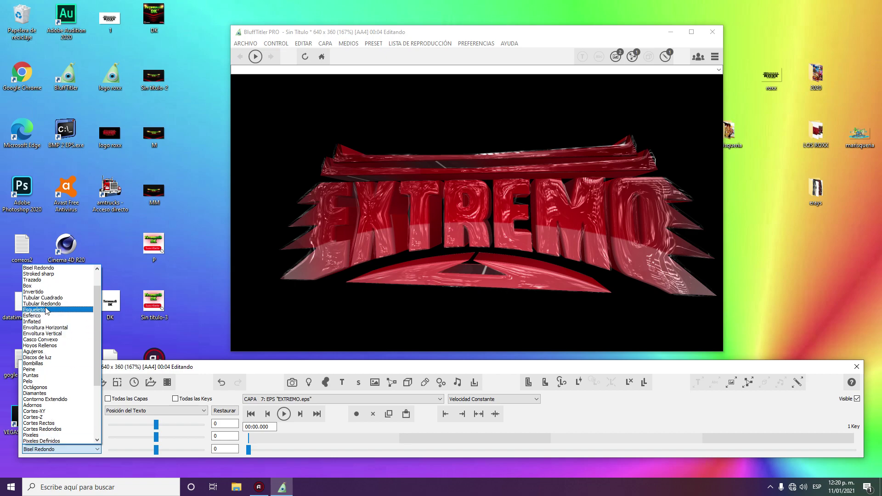
click(46, 275)
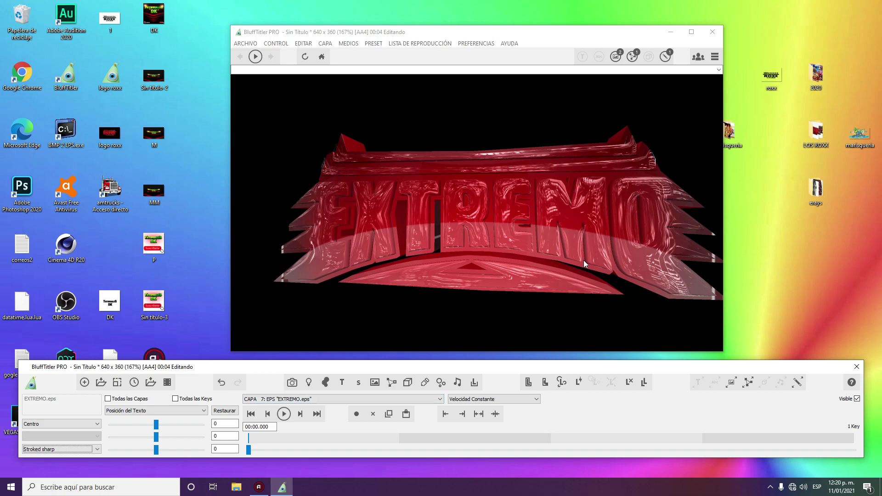
click(731, 382)
click(376, 127)
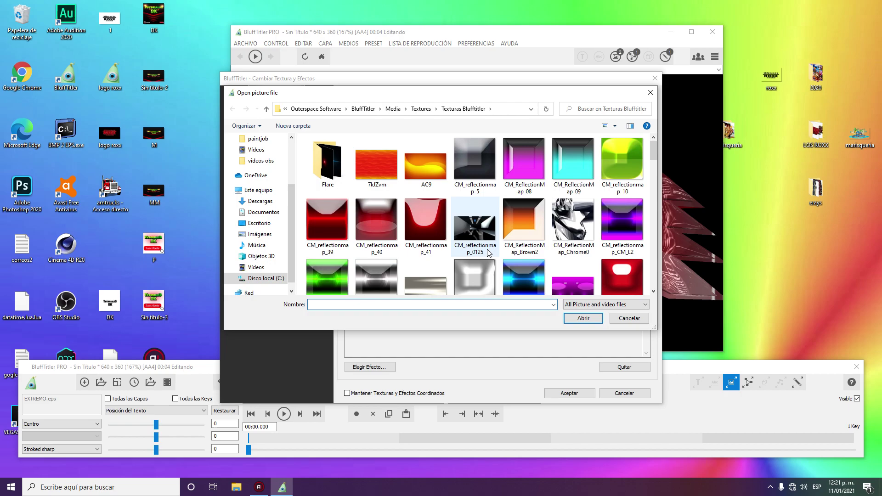
Load Darth Vader Profile Picture.jpg from Texturas Blufftitler as layer 7's texture and accept
scroll(494, 251, down, 1)
scroll(493, 251, down, 3)
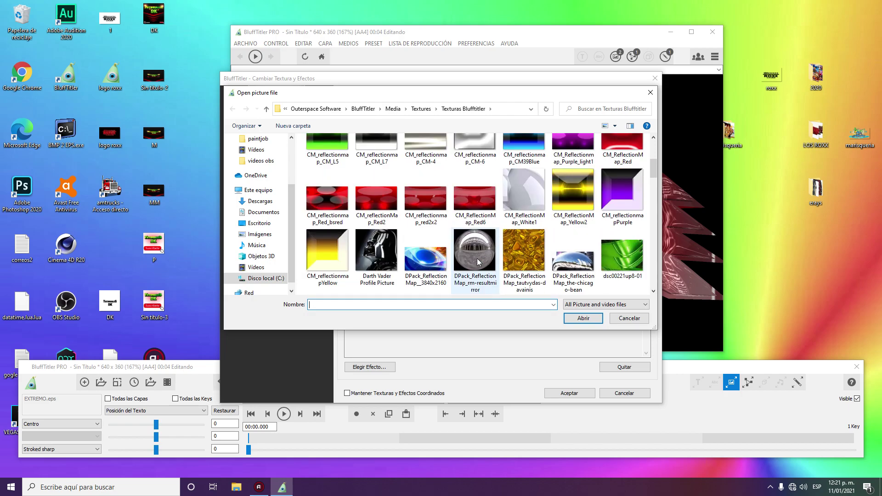
click(389, 250)
double_click(389, 250)
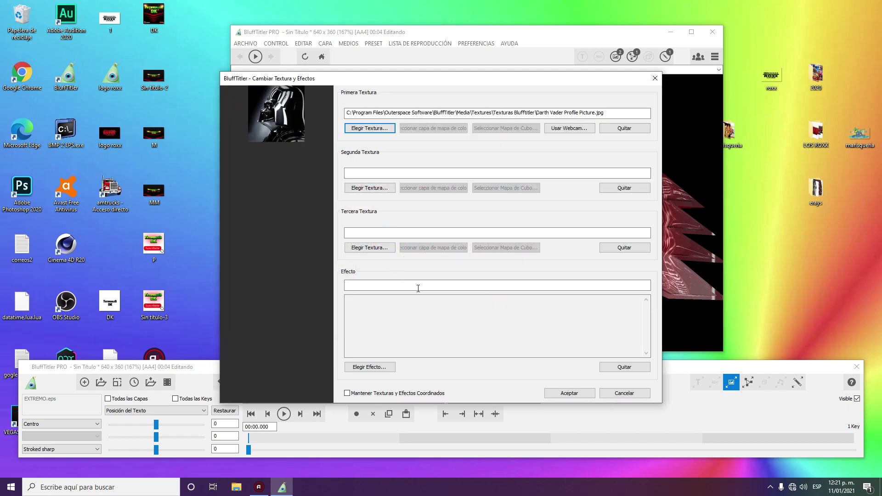
click(562, 393)
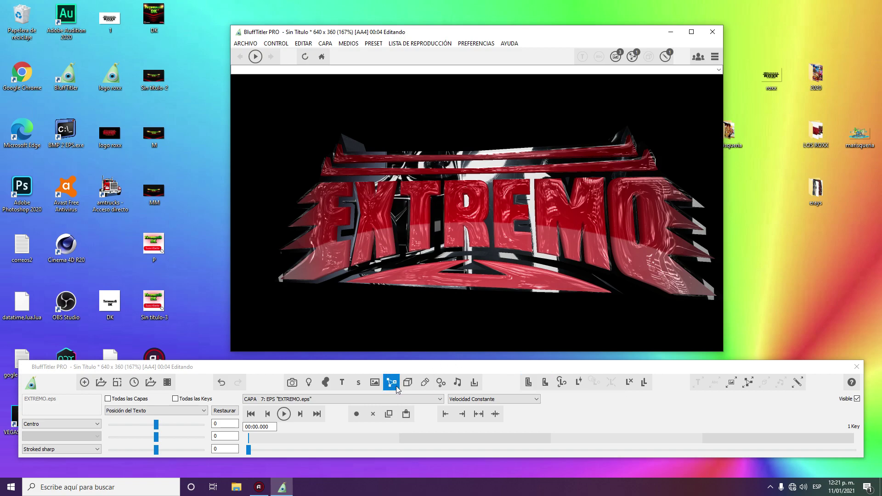
Switch to the Trazo property and set the stroke values to 1.414 and 0.96
click(160, 411)
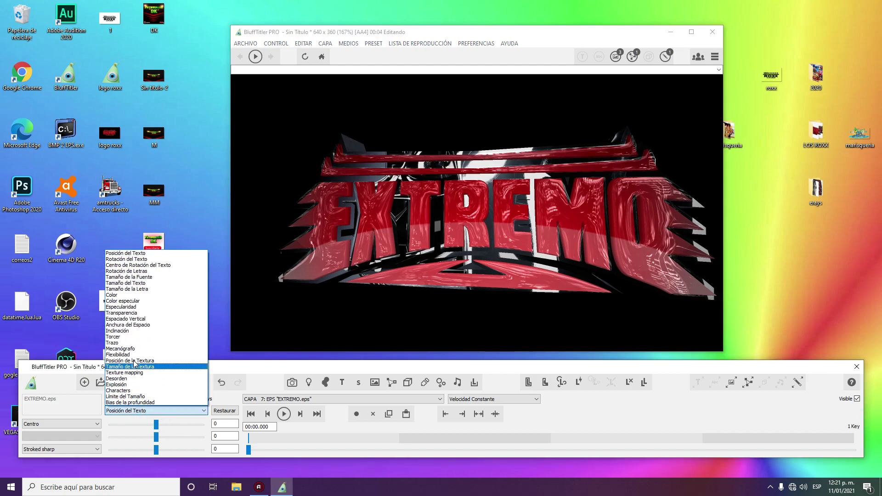
click(131, 344)
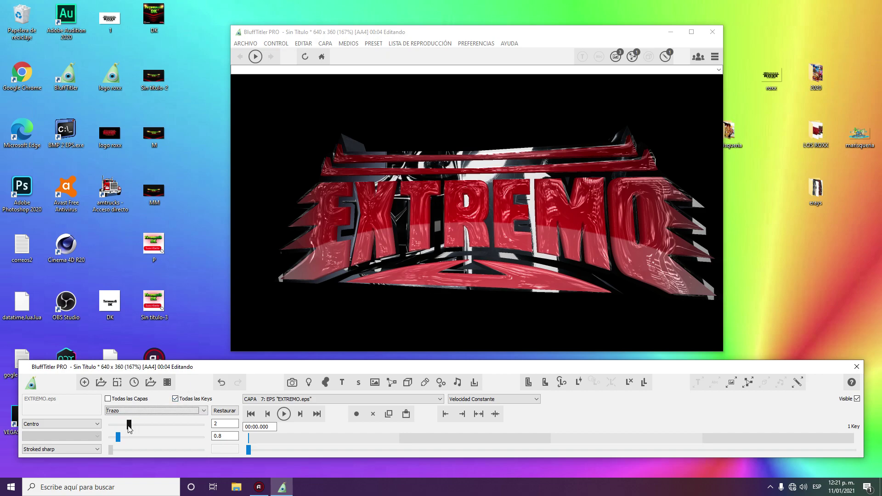
drag(129, 425, 126, 426)
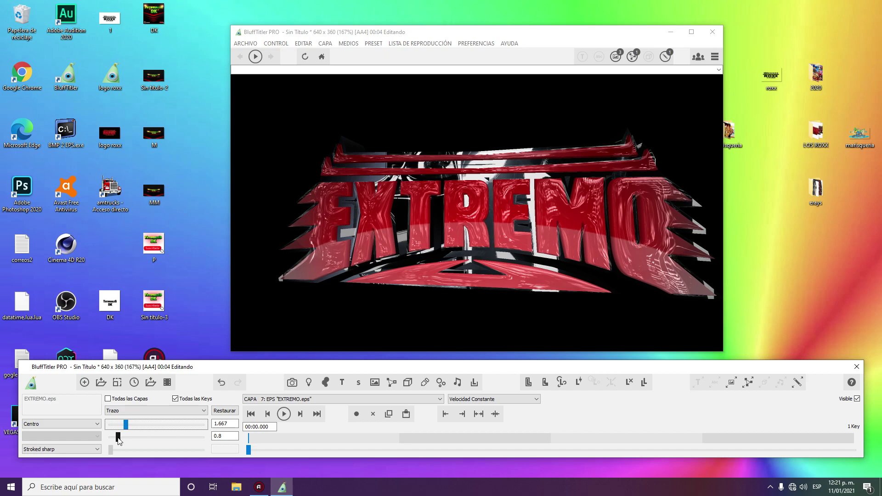
drag(118, 438, 119, 438)
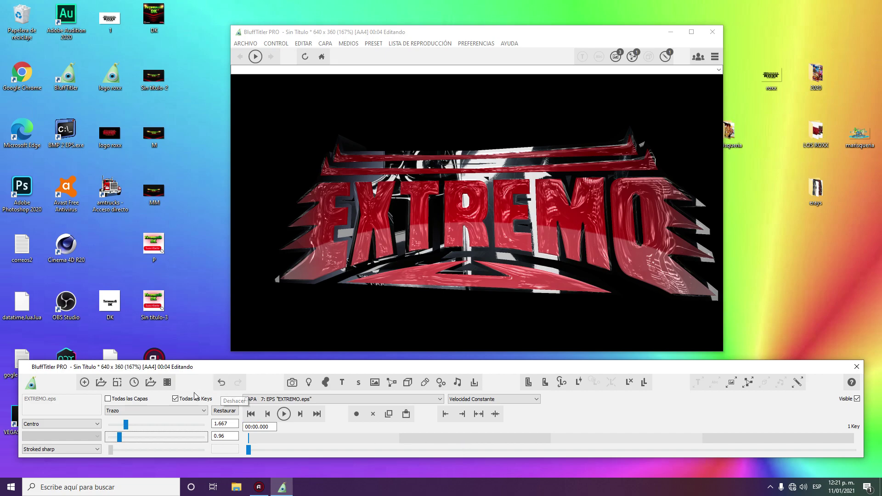
click(125, 426)
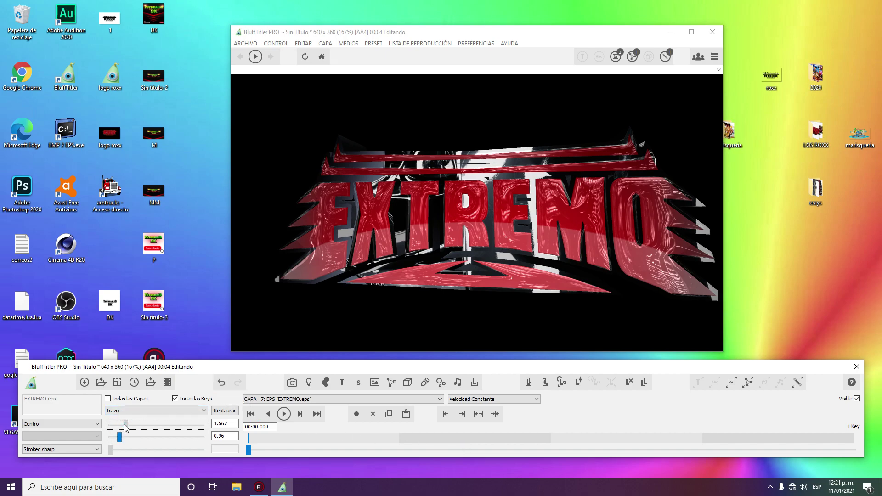
drag(125, 426, 121, 426)
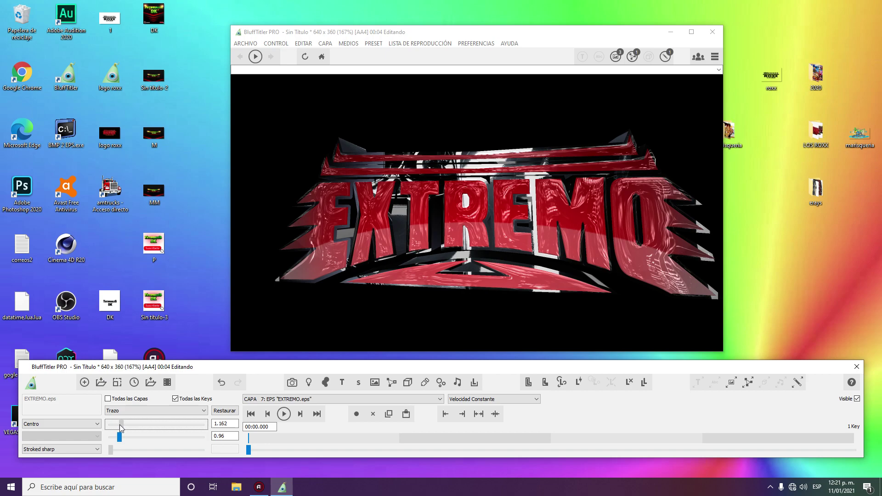
drag(119, 425, 122, 425)
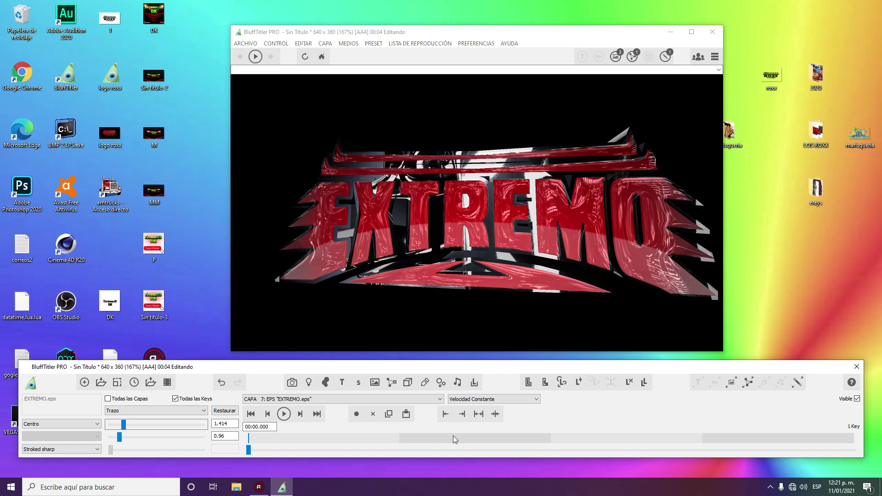
Try Flare/City.jpg as the EXTREMO layer's texture and accept it
click(729, 388)
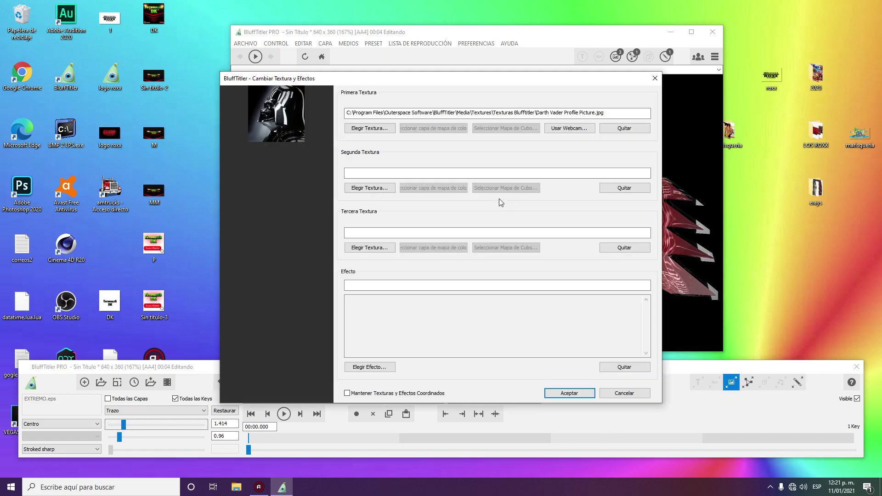
click(376, 131)
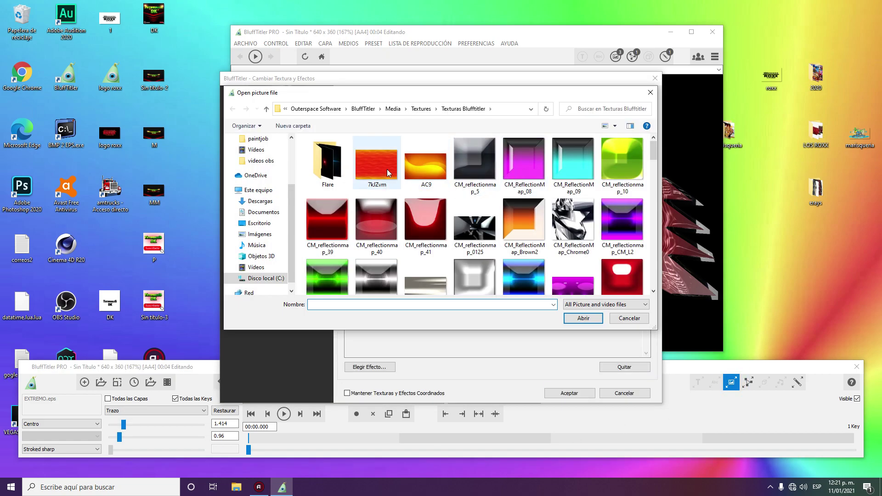
click(338, 162)
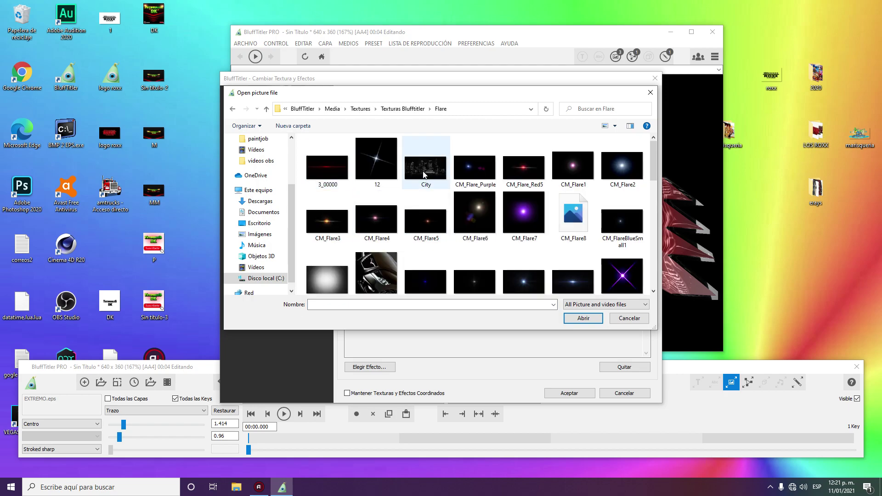
double_click(424, 175)
click(563, 394)
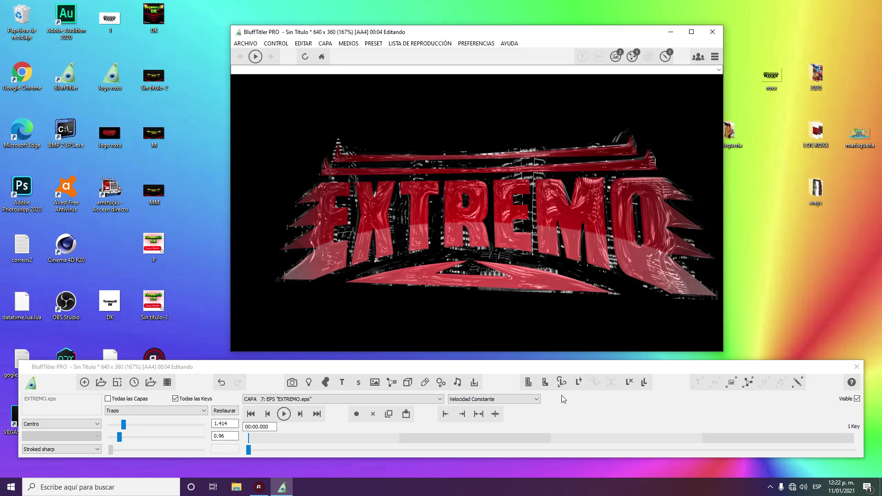
Replace the texture with Flare/flare_offcentre.png, then clone the layer as a new layer 8
click(732, 384)
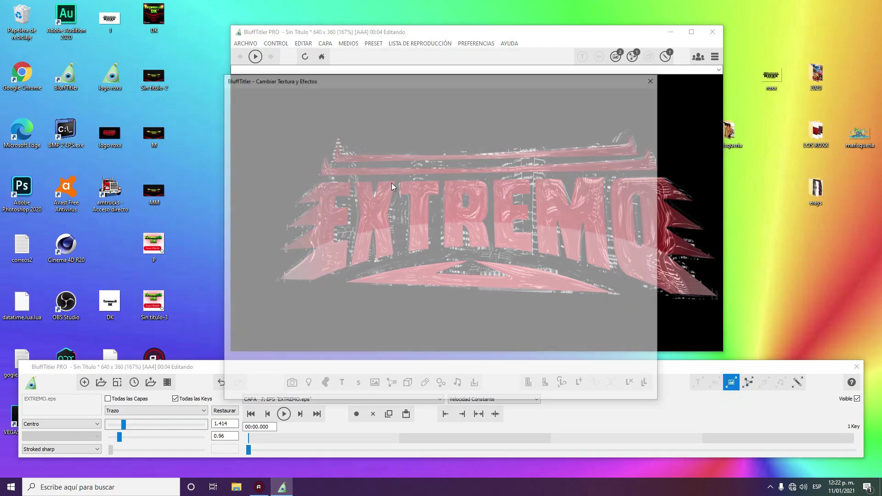
click(364, 130)
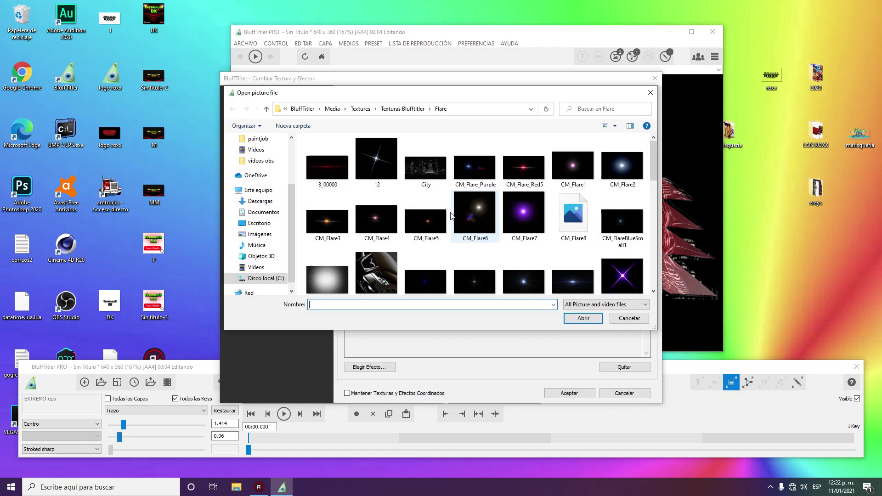
drag(654, 163, 655, 193)
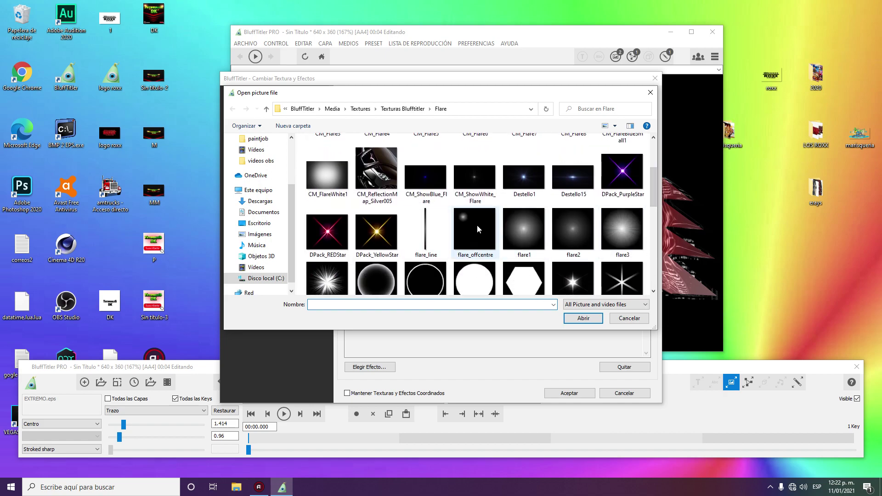
click(478, 226)
double_click(477, 224)
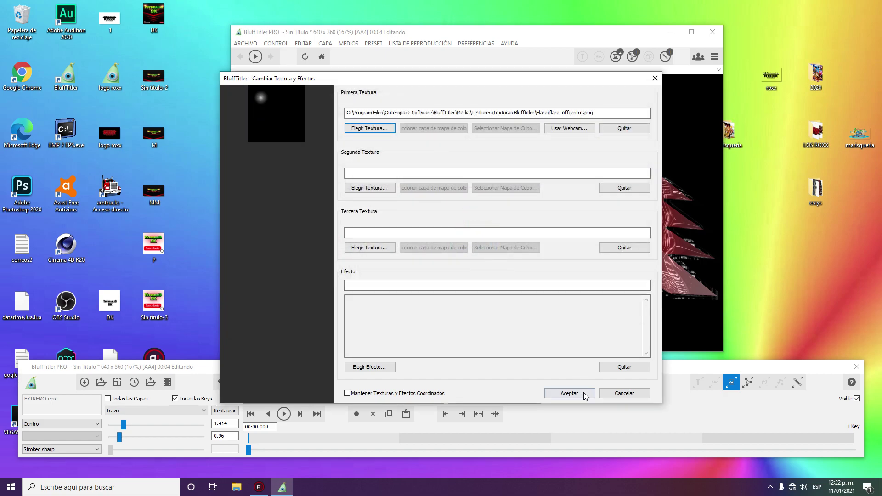
click(583, 393)
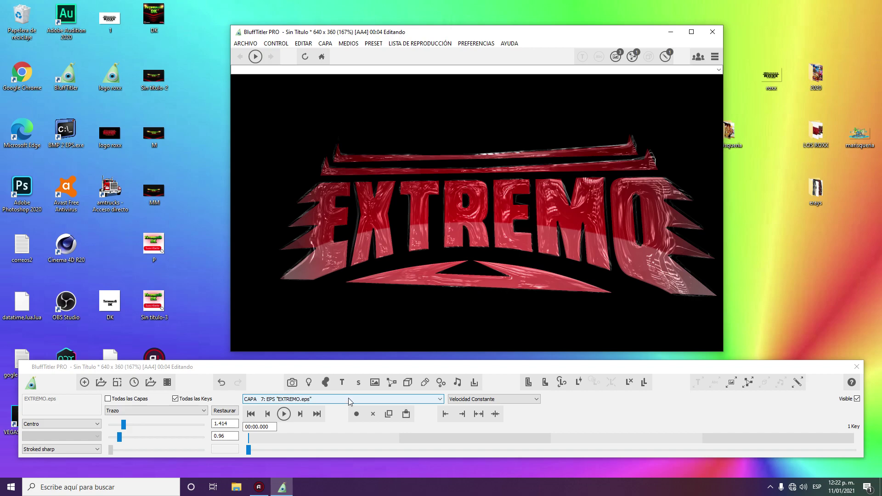
click(642, 384)
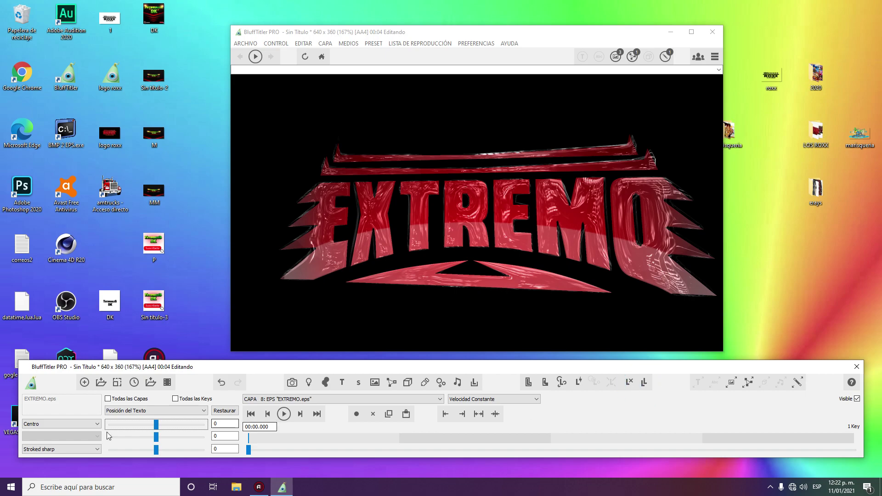
Change layer 8's style to Bombillas and texture it with the car picture
click(82, 450)
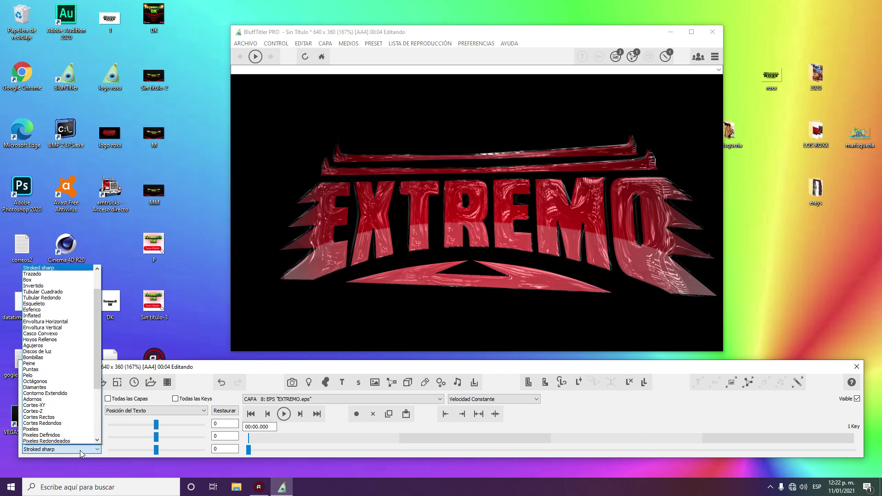
click(53, 358)
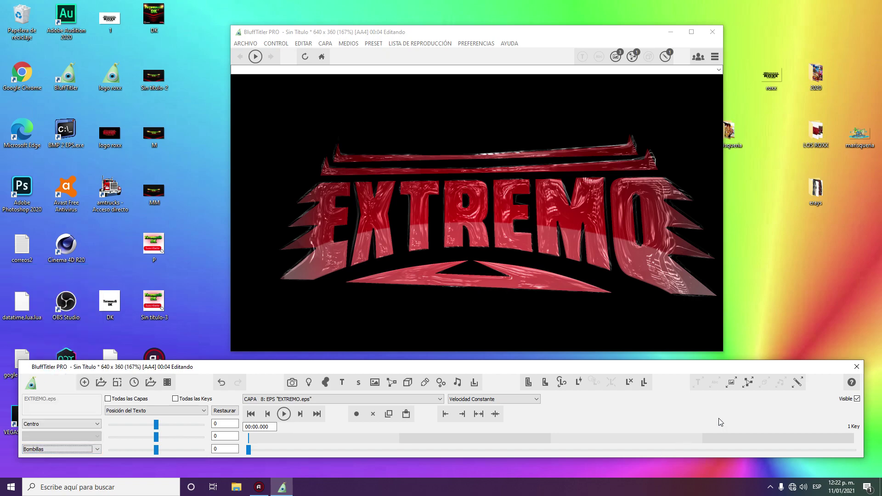
click(732, 388)
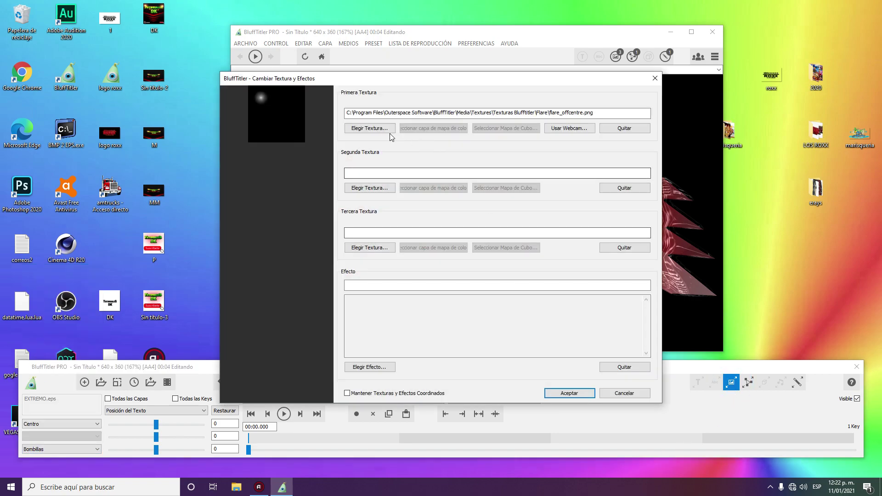
click(384, 128)
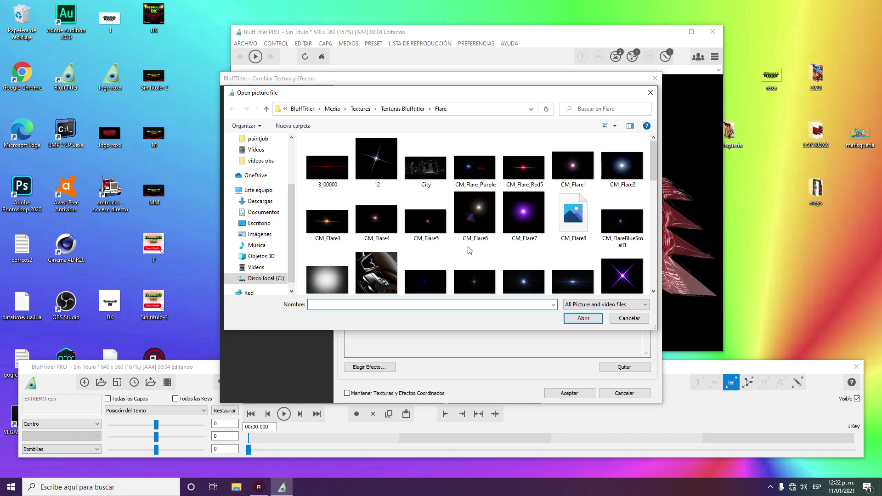
double_click(377, 273)
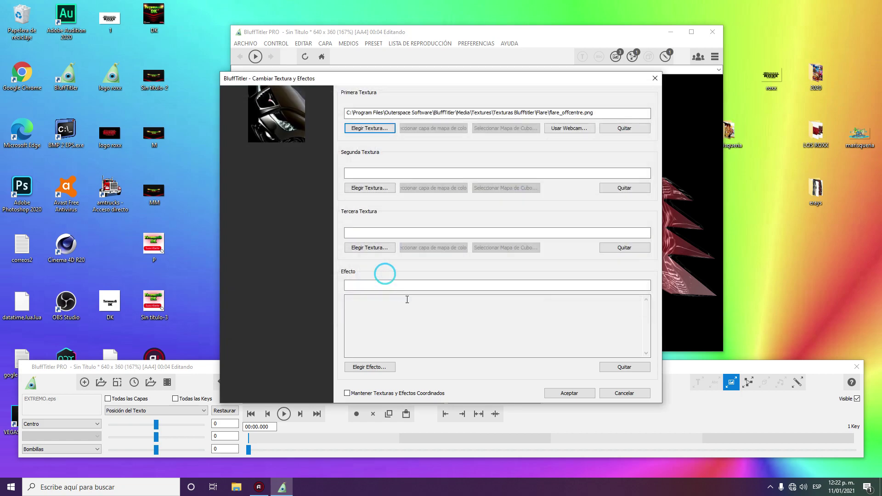
click(569, 393)
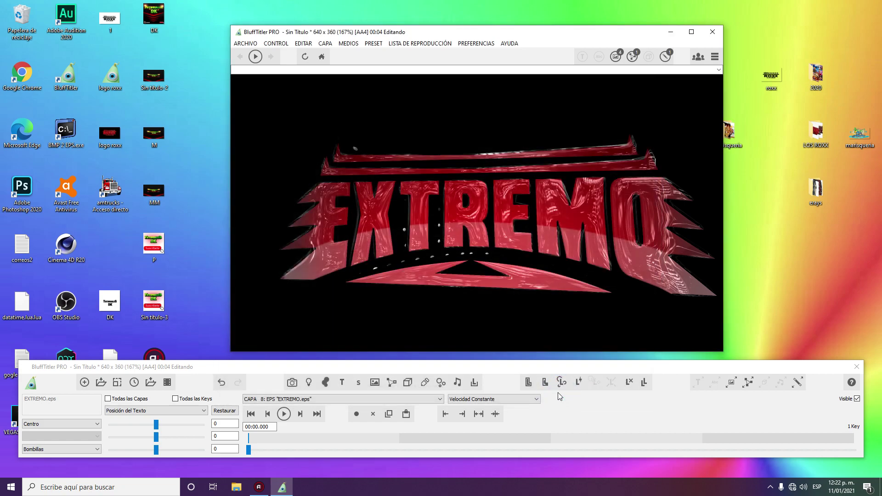
Replace the texture with CM_reflectionmap_10.jpg from Texturas Blufftitler, turning the dots green
click(731, 382)
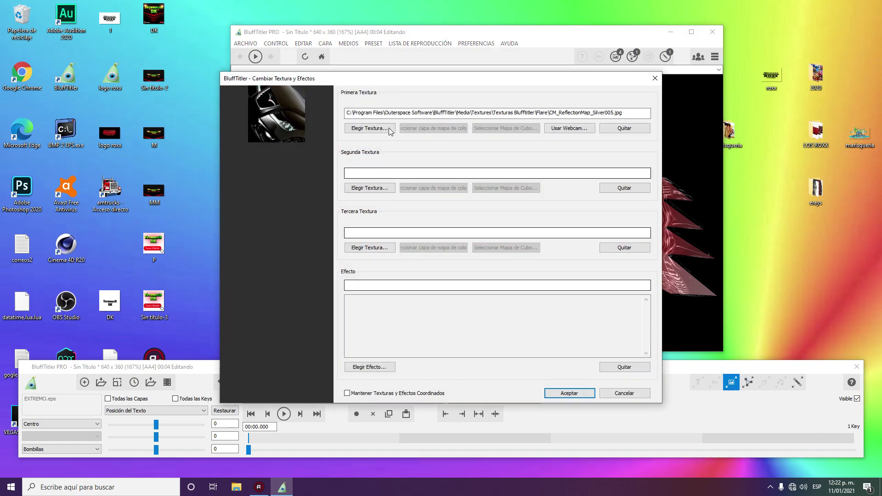
click(356, 129)
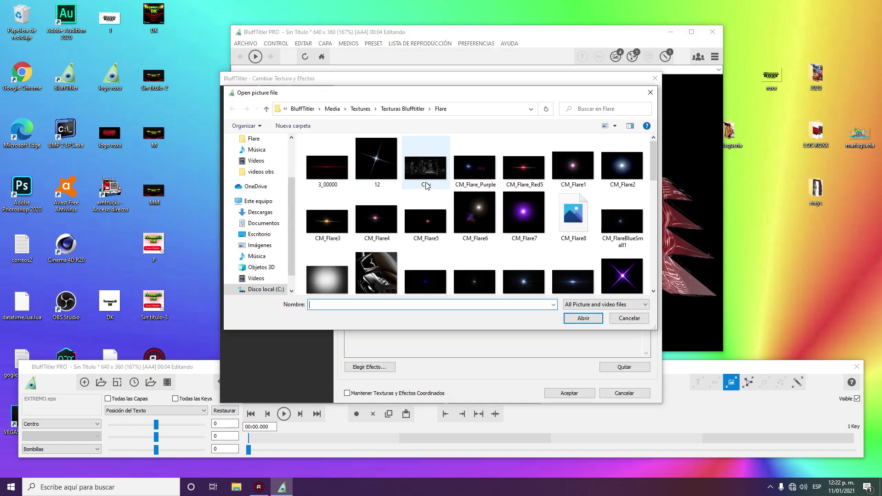
click(403, 108)
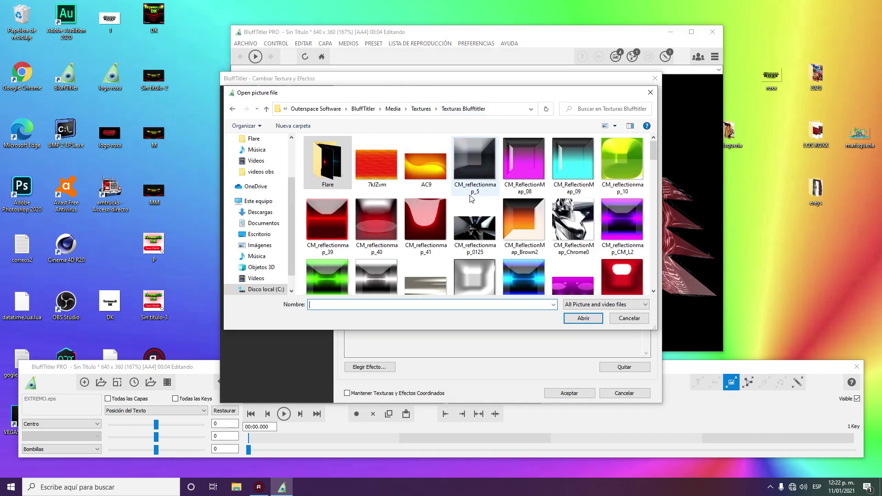
double_click(636, 162)
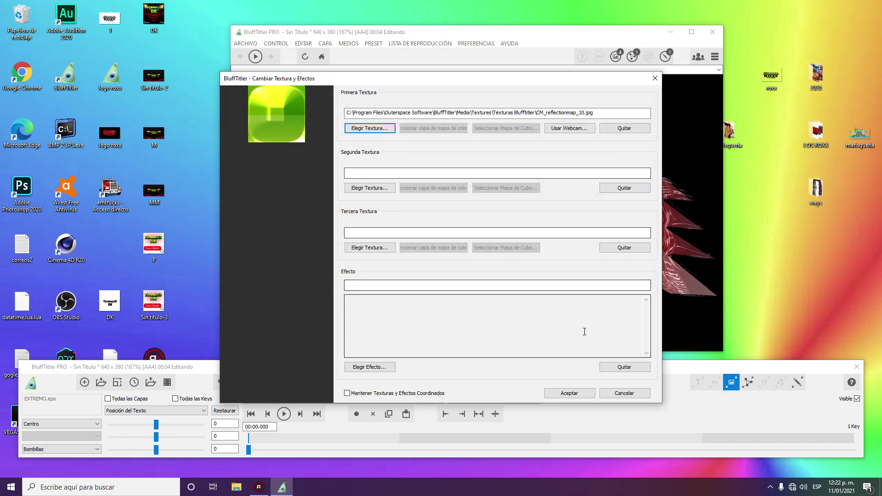
click(567, 393)
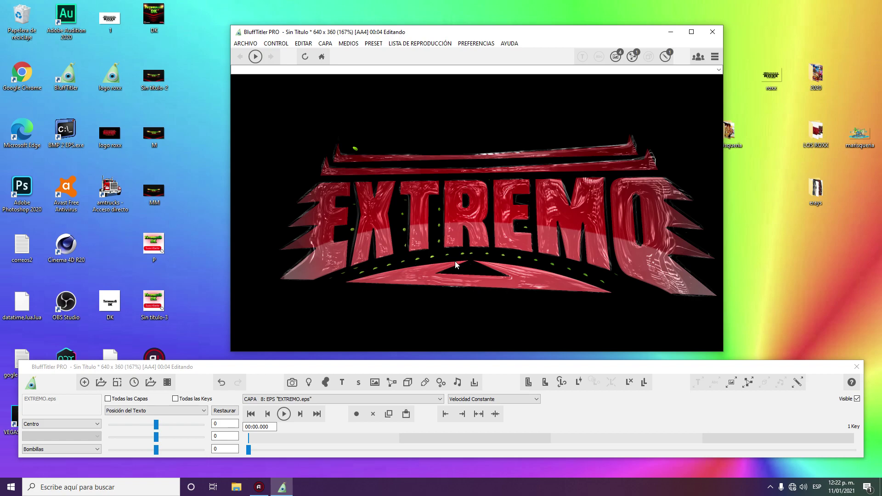
Set the Densidad de la Decoración to 40
click(156, 412)
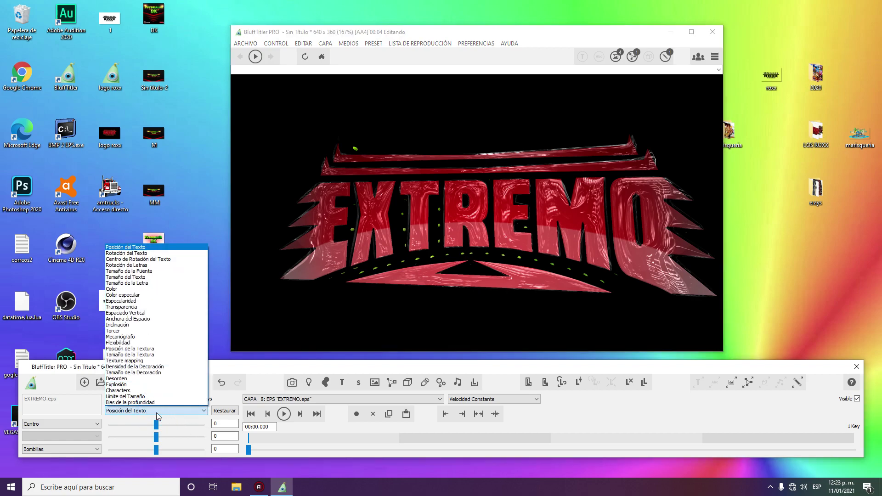
click(159, 367)
click(222, 423)
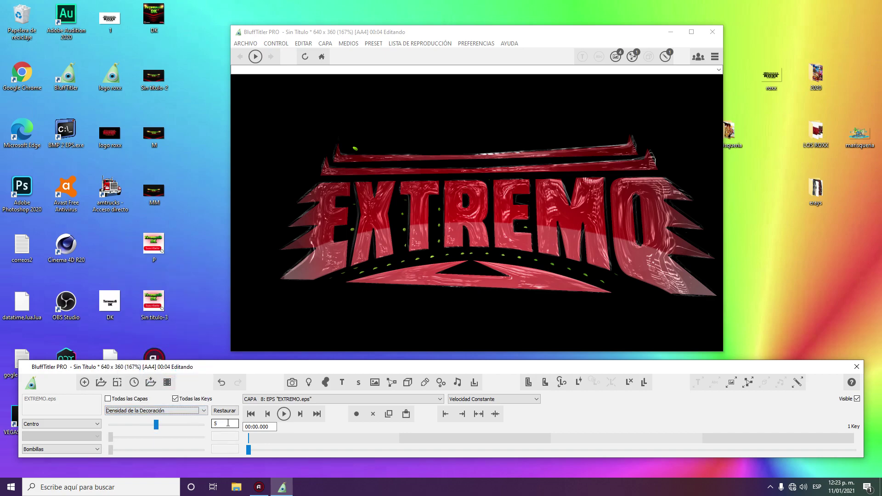
click(228, 423)
key(BackSpace)
text(40)
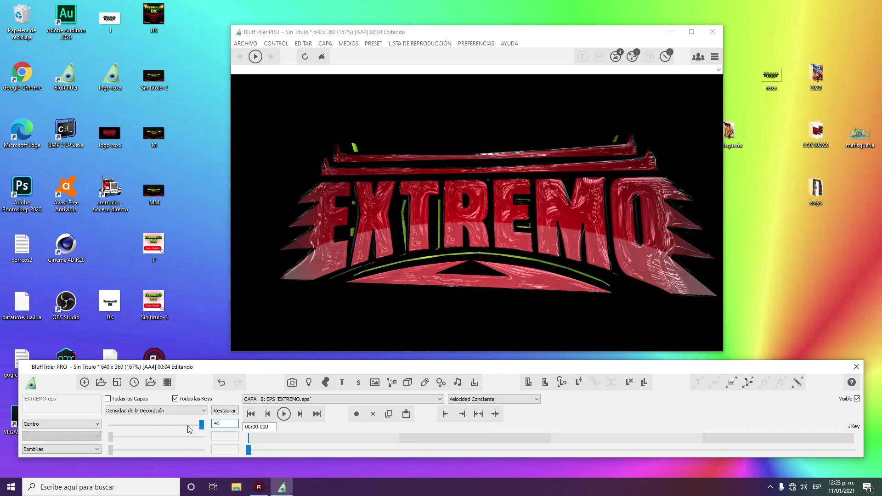
Set the Tamaño de la Decoración to about 5.25 for a thick green rim
click(185, 411)
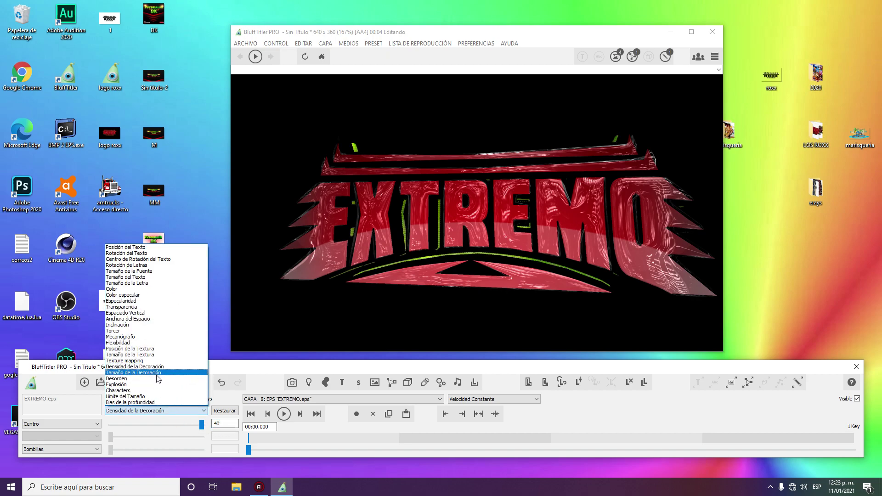
click(159, 373)
double_click(227, 424)
key(BackSpace)
text(1)
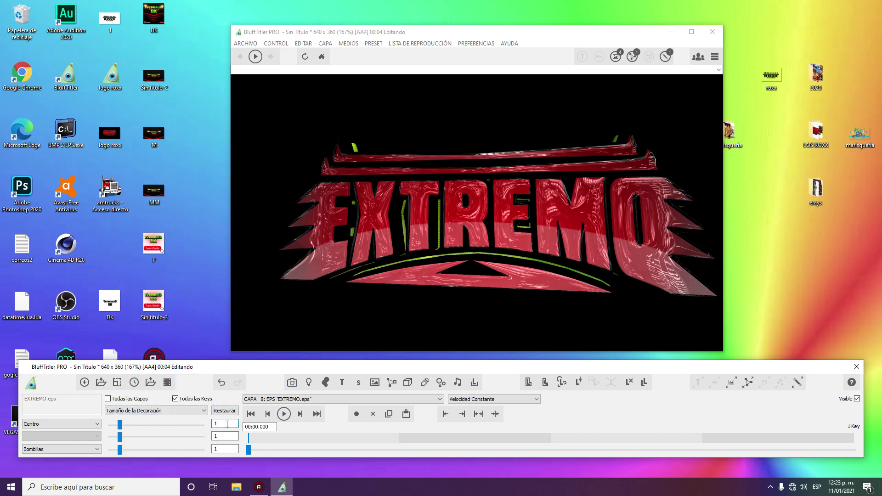
text(5)
key(BackSpace)
key(BackSpace)
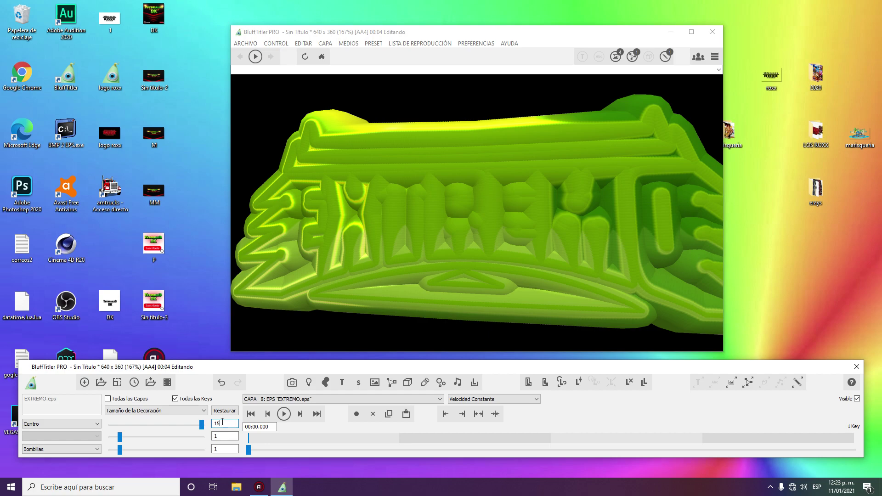
drag(205, 429, 161, 429)
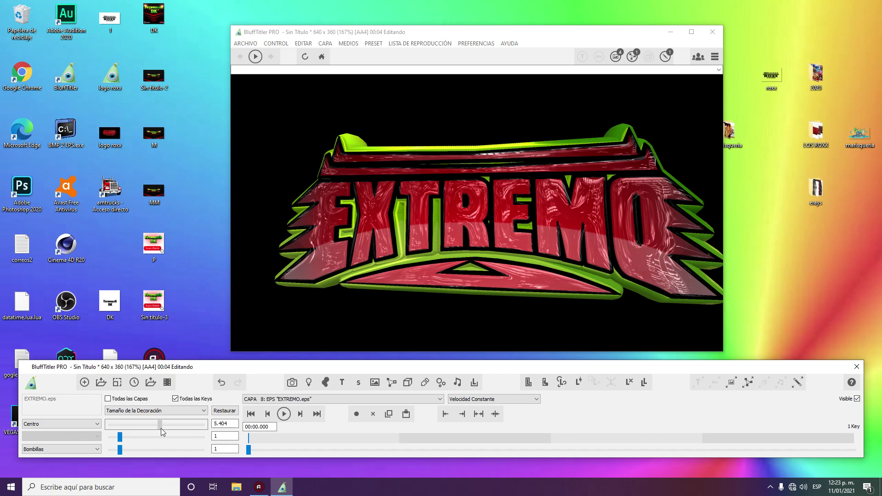
drag(161, 428, 159, 428)
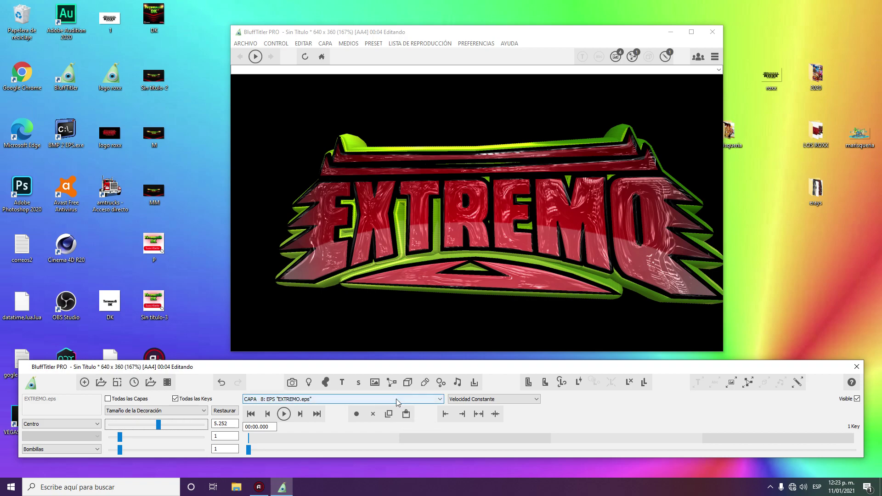
click(397, 399)
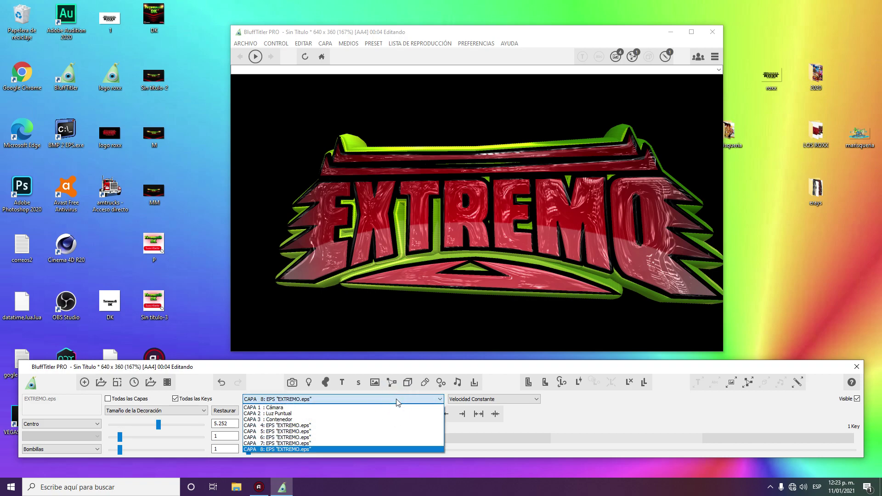
Tilt the Contenedor layer's rotation to about 3.67 and 18.22, nearly front-facing
click(329, 419)
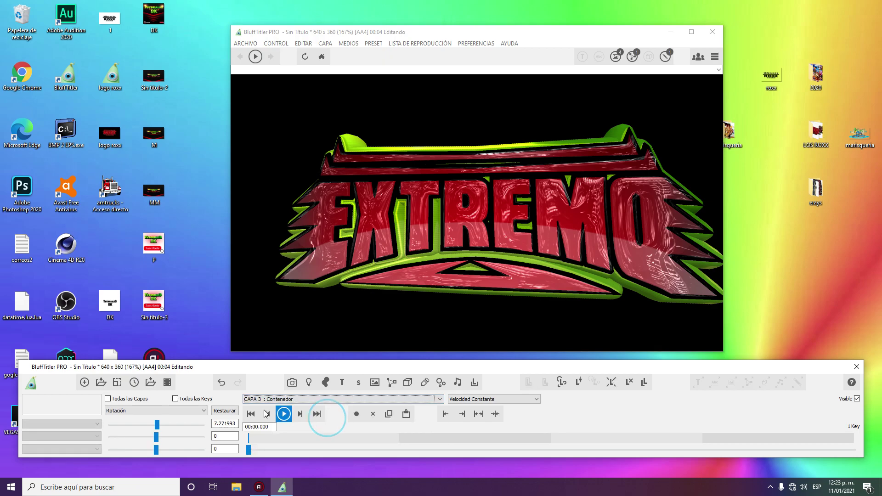
click(153, 424)
mouse_move(154, 425)
mouse_down()
mouse_move(168, 422)
mouse_move(156, 419)
mouse_move(159, 434)
mouse_up()
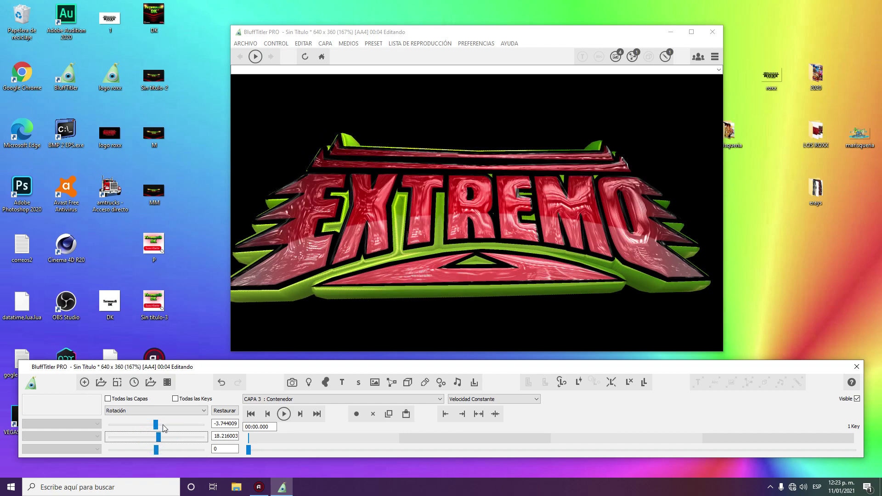
drag(157, 422, 165, 422)
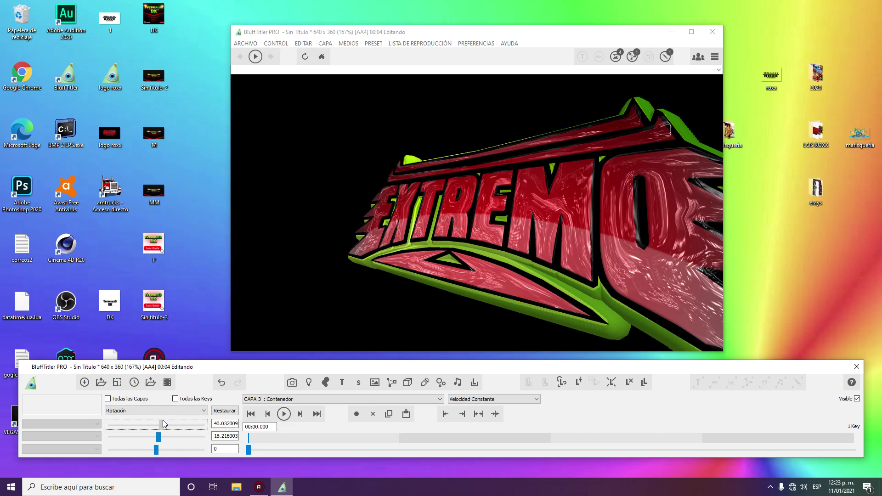
drag(165, 421, 157, 421)
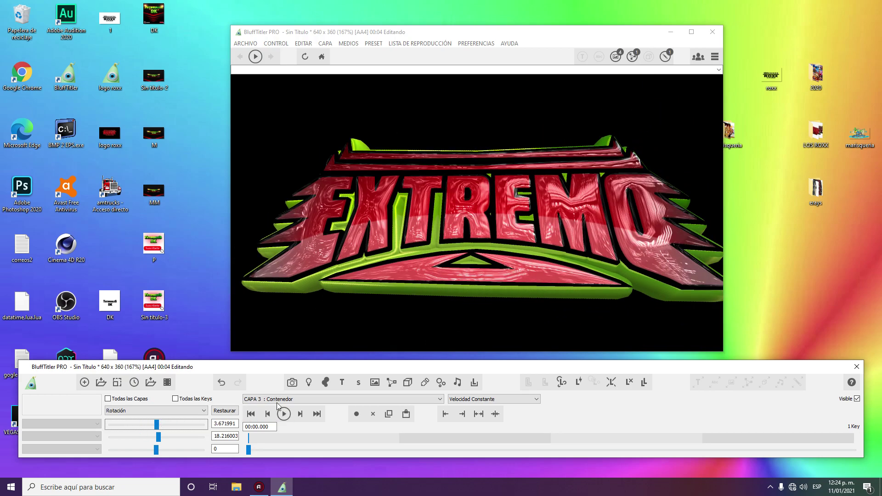
click(282, 400)
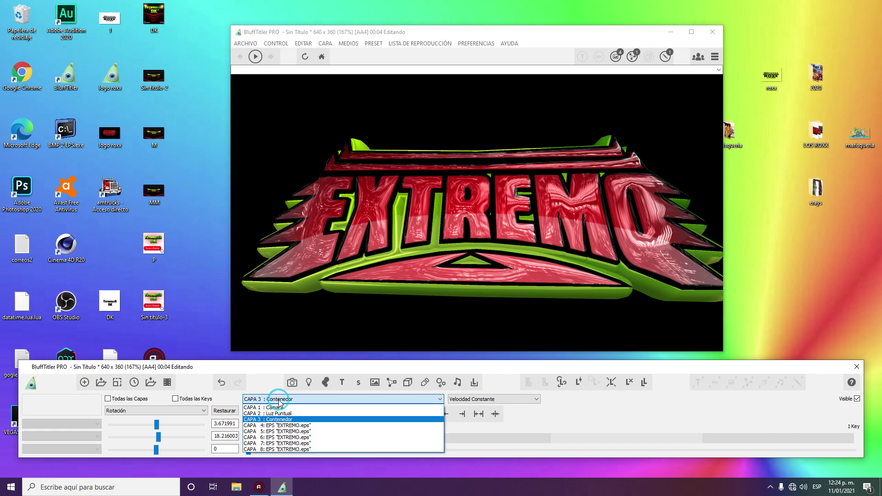
Select layer 8 and load CM_reflectionmap_CM39Blue.jpg as its first texture
click(287, 450)
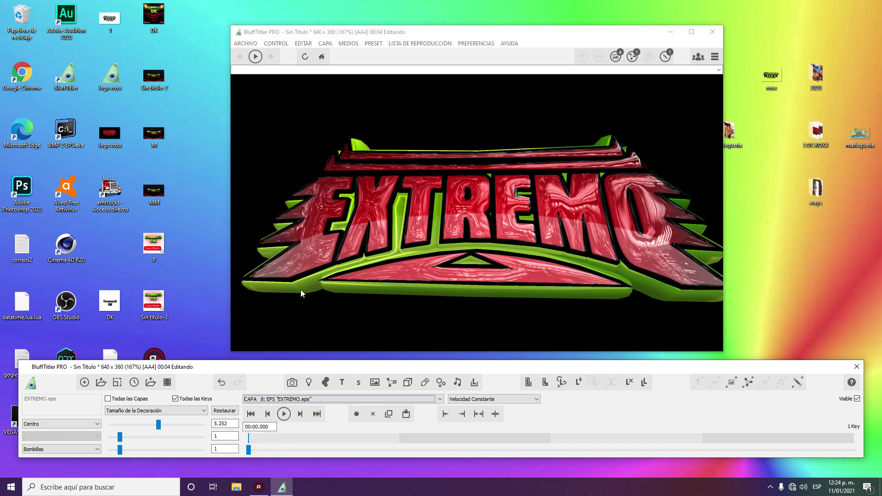
click(726, 387)
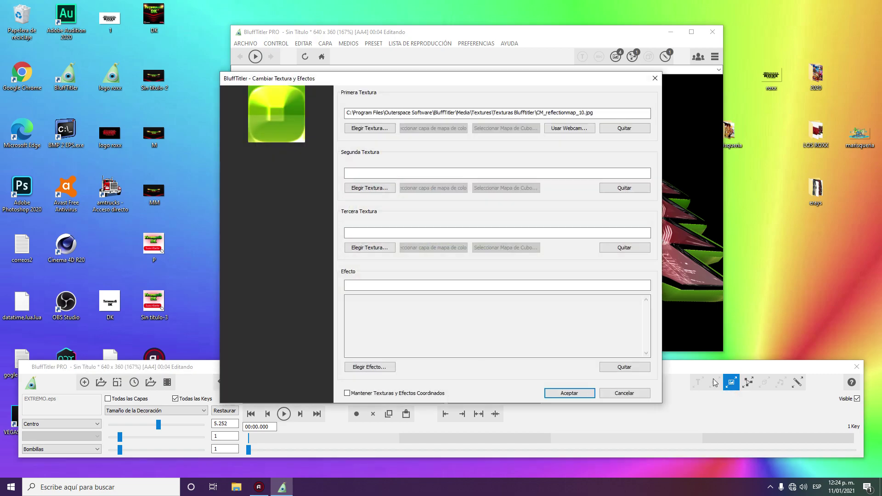
click(384, 128)
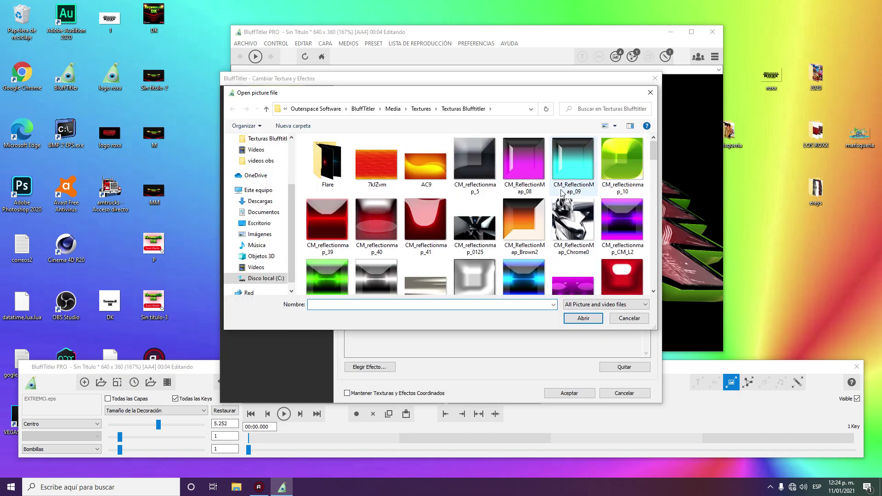
drag(519, 93, 712, 106)
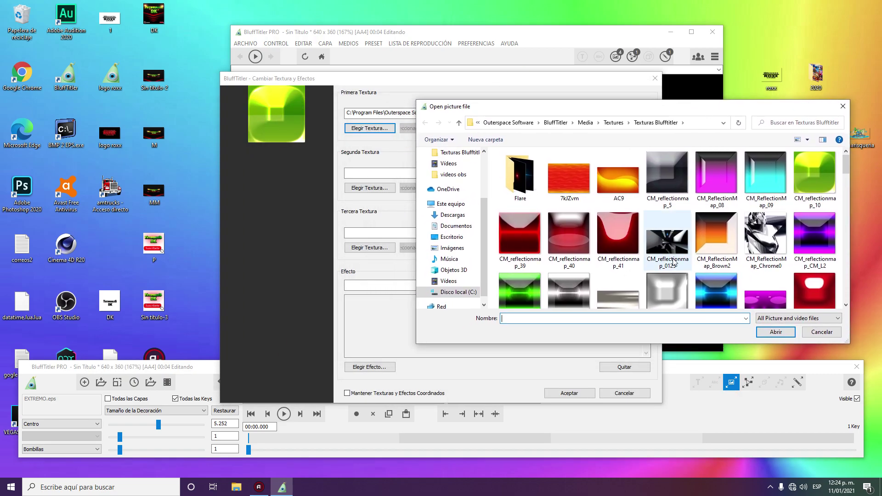
double_click(722, 296)
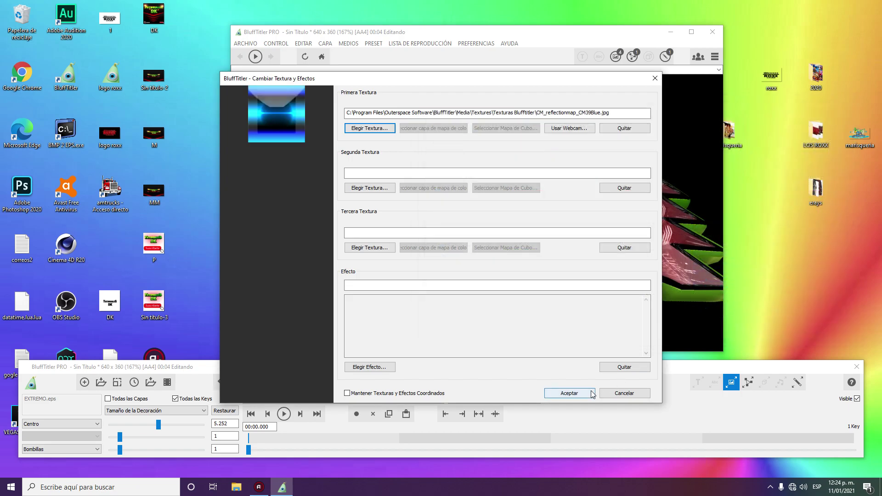
click(592, 393)
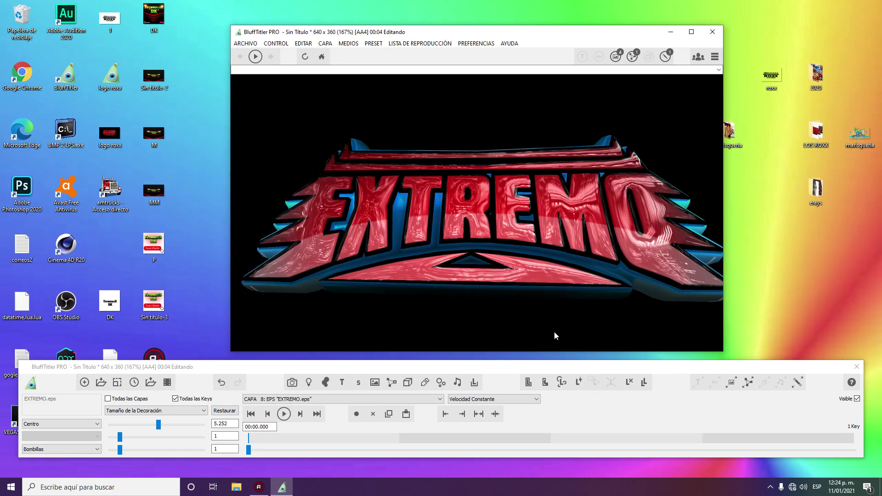